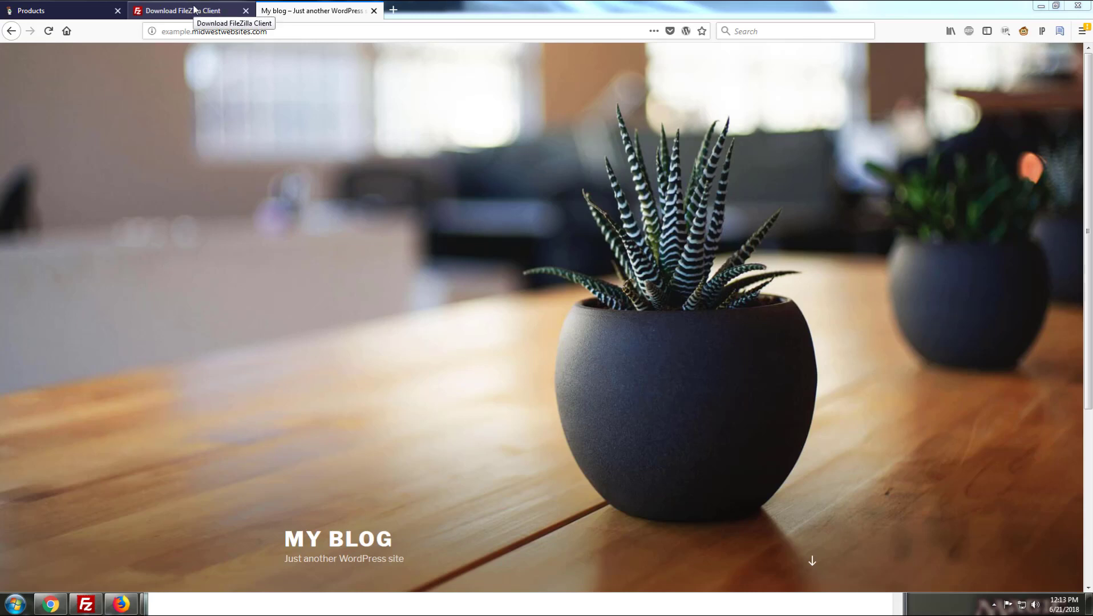
Step: Open the FileZilla client download page and show its additional download options for all platforms
{"action": "left_click", "coordinate": [194, 10]}
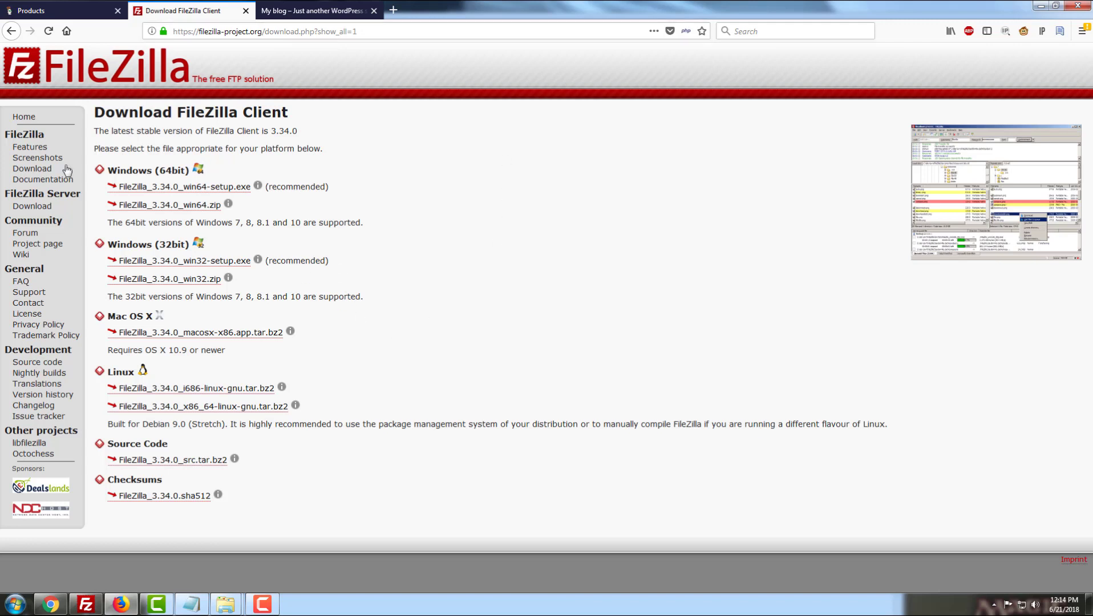
{"action": "left_click", "coordinate": [38, 169]}
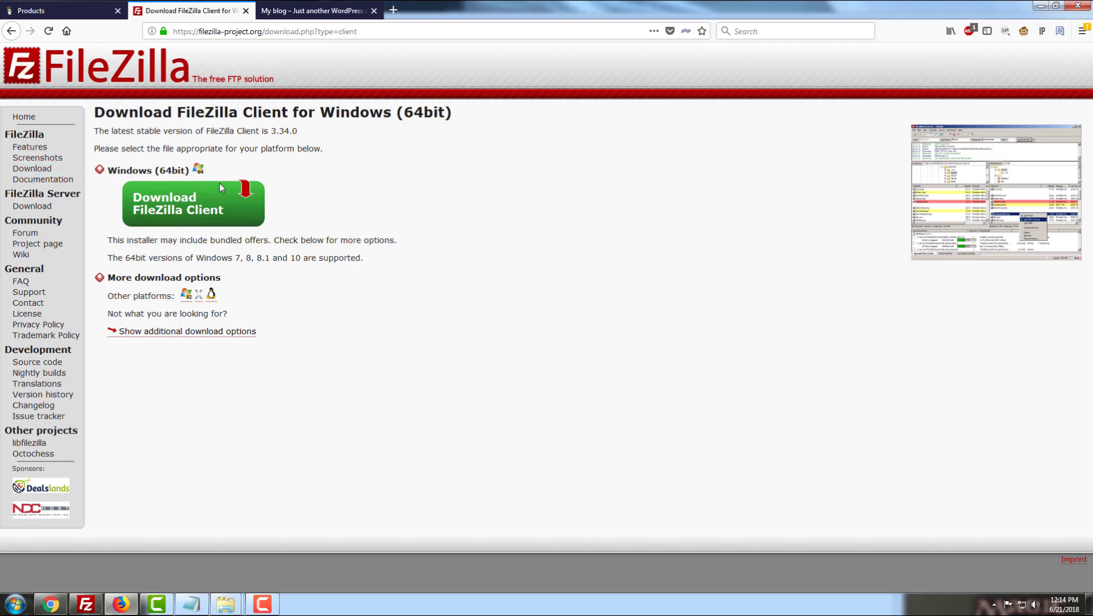
{"action": "left_click", "coordinate": [192, 337]}
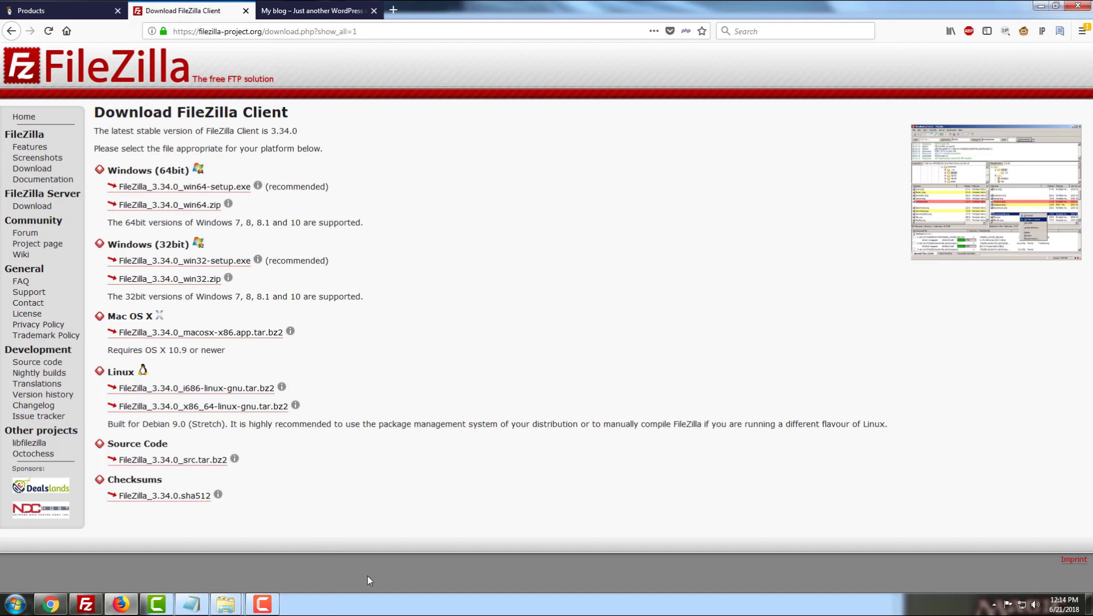
Step: Switch to FileZilla, create a local directory named Example Backup inside Website Backups, and enter it
{"action": "left_click", "coordinate": [86, 608]}
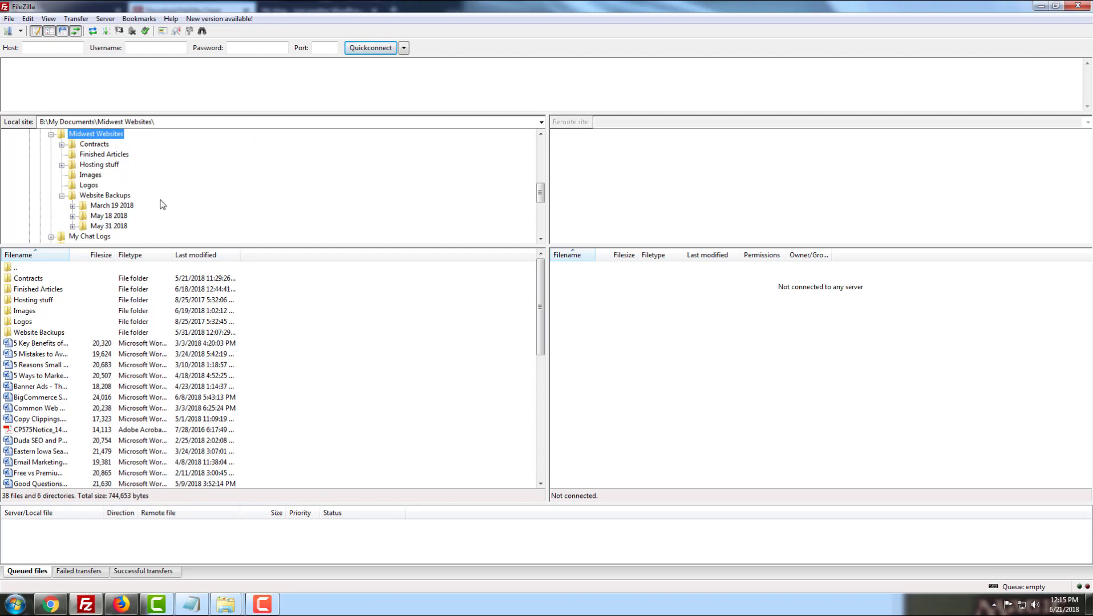
{"action": "left_click", "coordinate": [105, 195]}
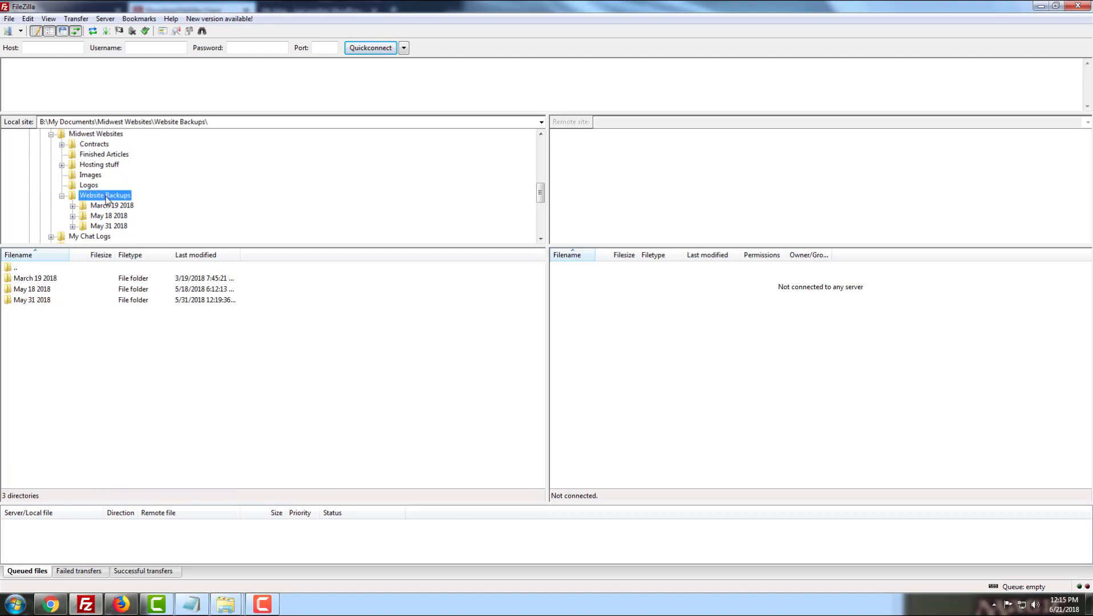
{"action": "left_click", "coordinate": [97, 134]}
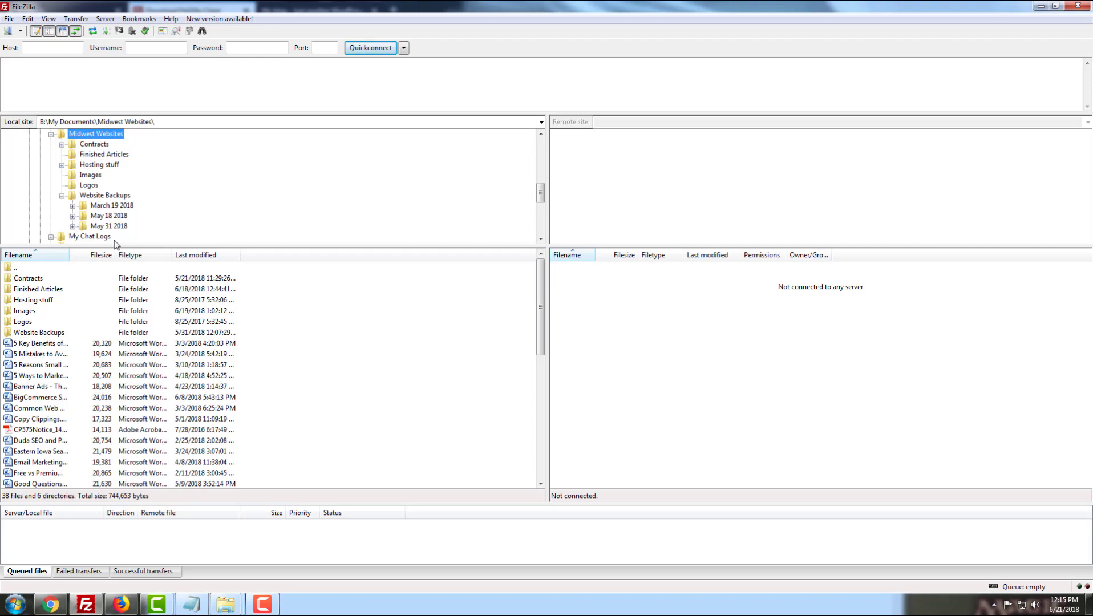
{"action": "left_click", "coordinate": [114, 200]}
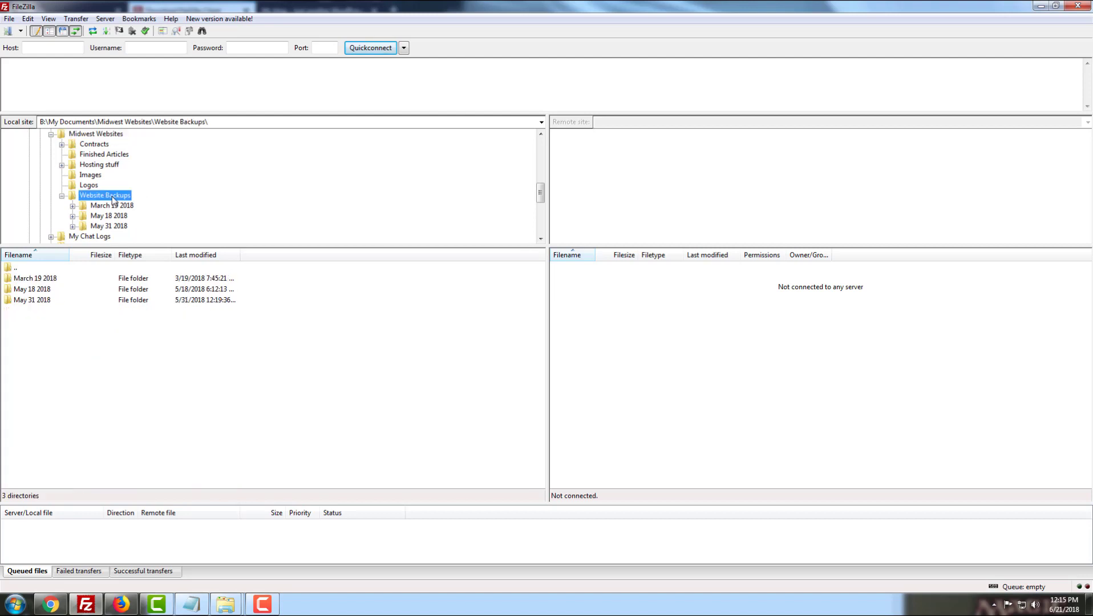
{"action": "right_click", "coordinate": [37, 340]}
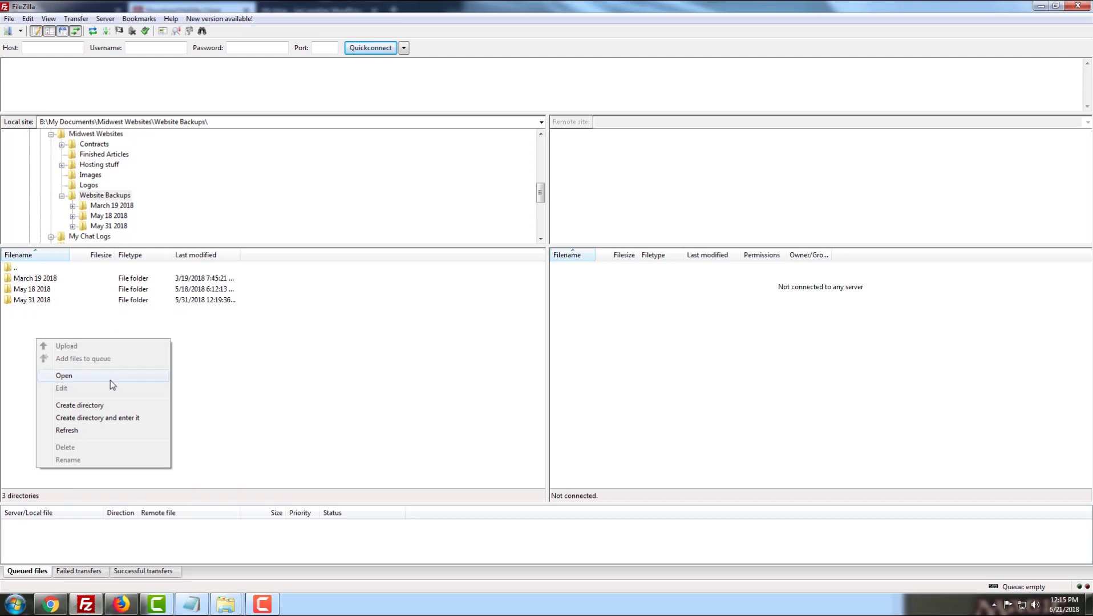
{"action": "left_click", "coordinate": [117, 405]}
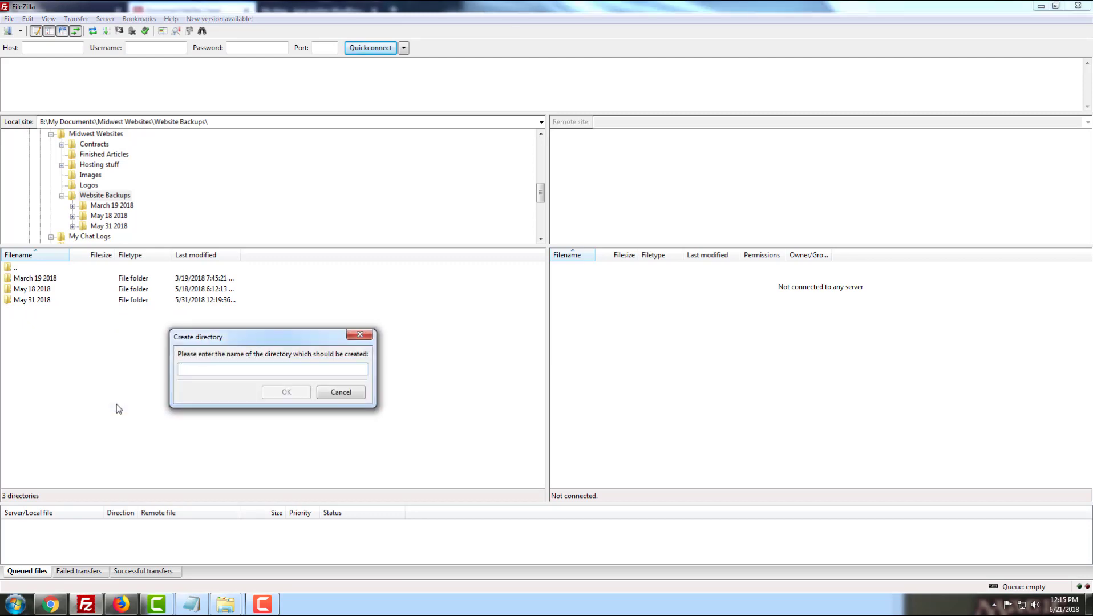
{"action": "type", "text": "Example Backup"}
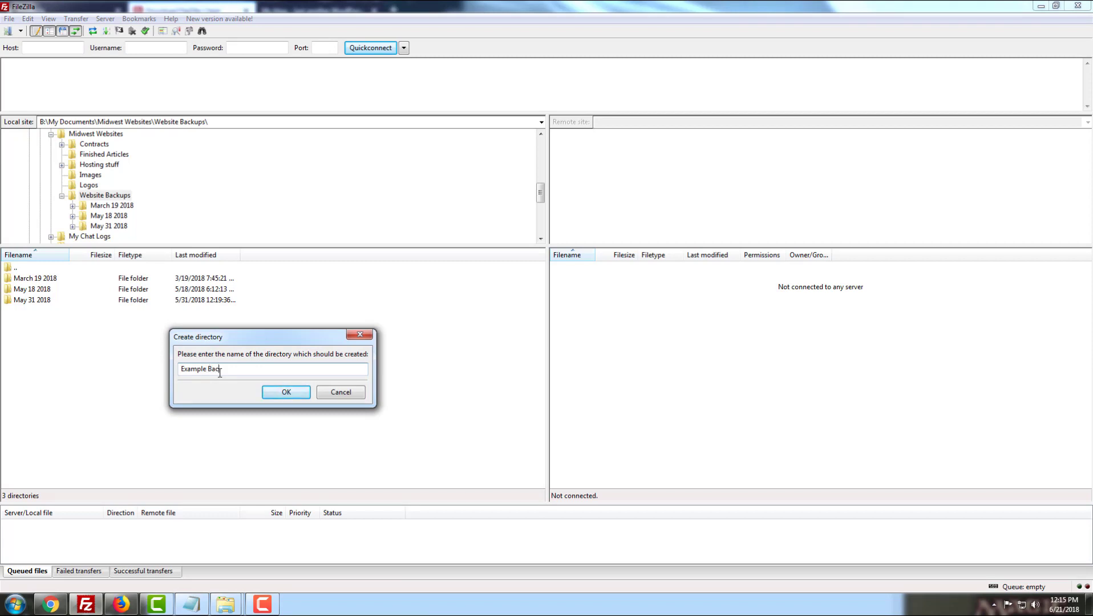
{"action": "left_click", "coordinate": [286, 393]}
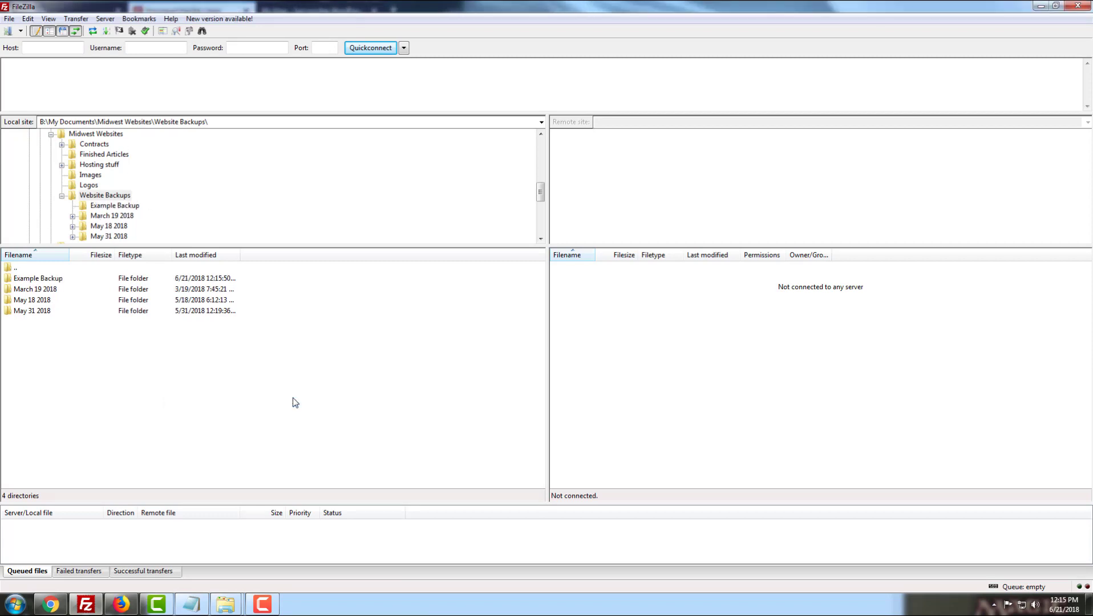
{"action": "double_click", "coordinate": [59, 279]}
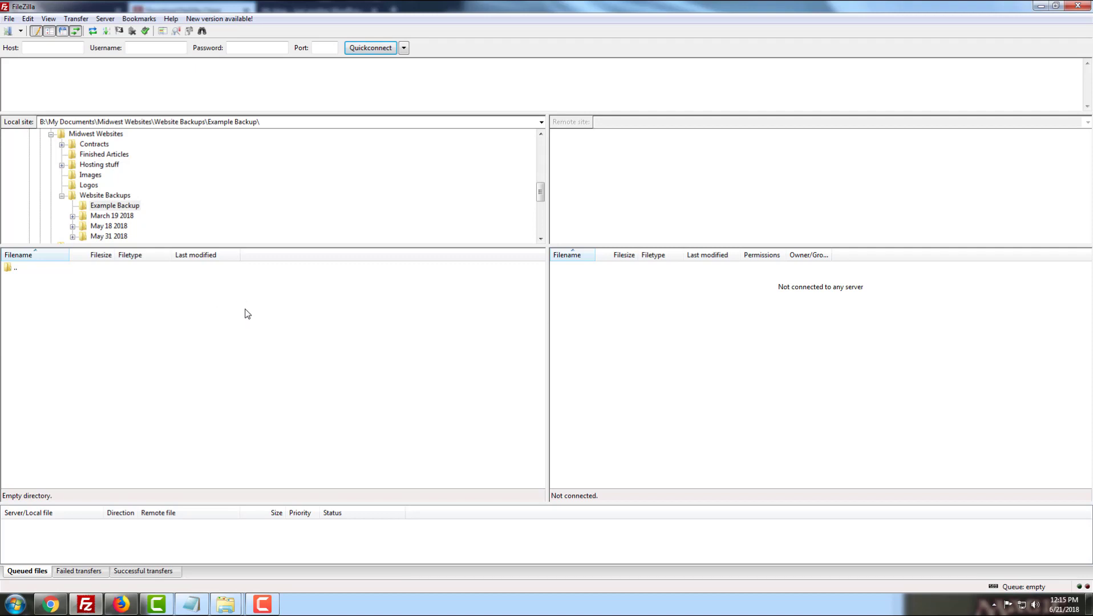
Step: Switch to Firefox and open the GoDaddy management page for the Deluxe Linux Hosting with cPanel plan
{"action": "left_click", "coordinate": [121, 605]}
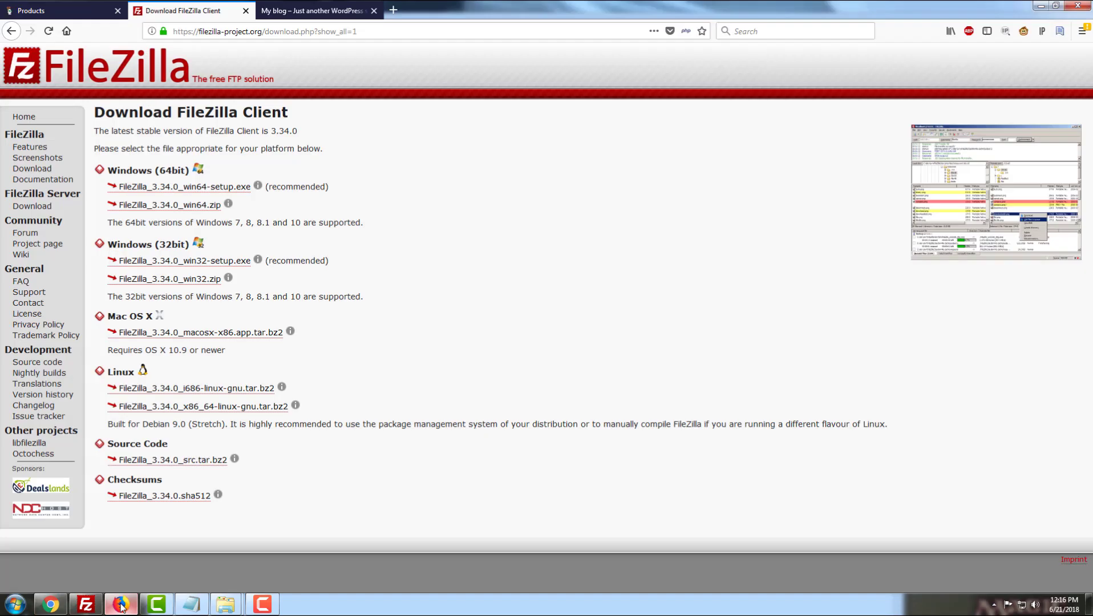
{"action": "left_click", "coordinate": [37, 11]}
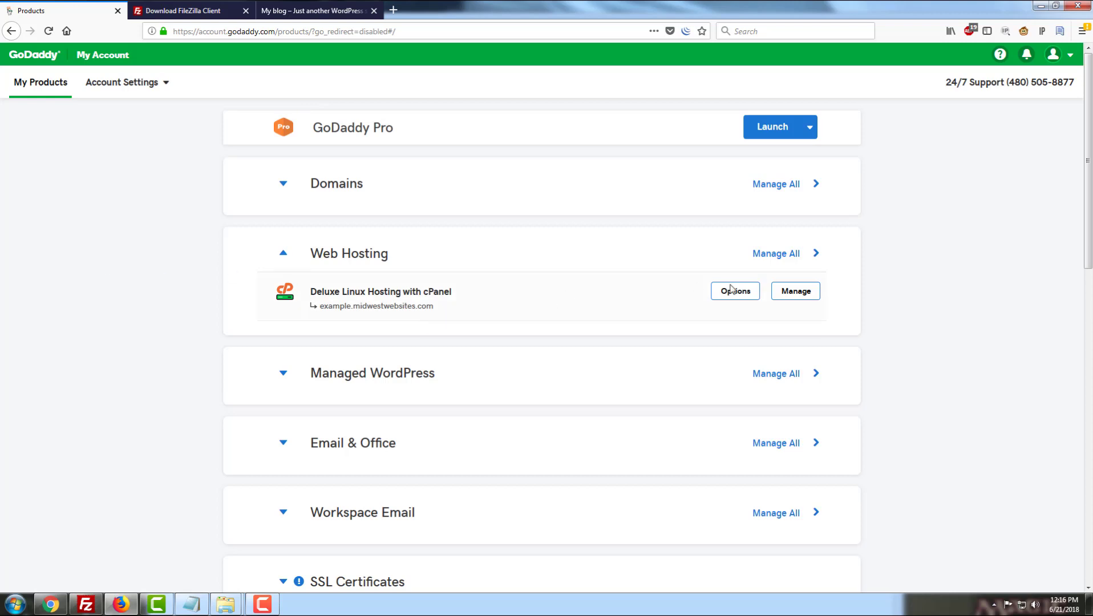
{"action": "left_click", "coordinate": [809, 293]}
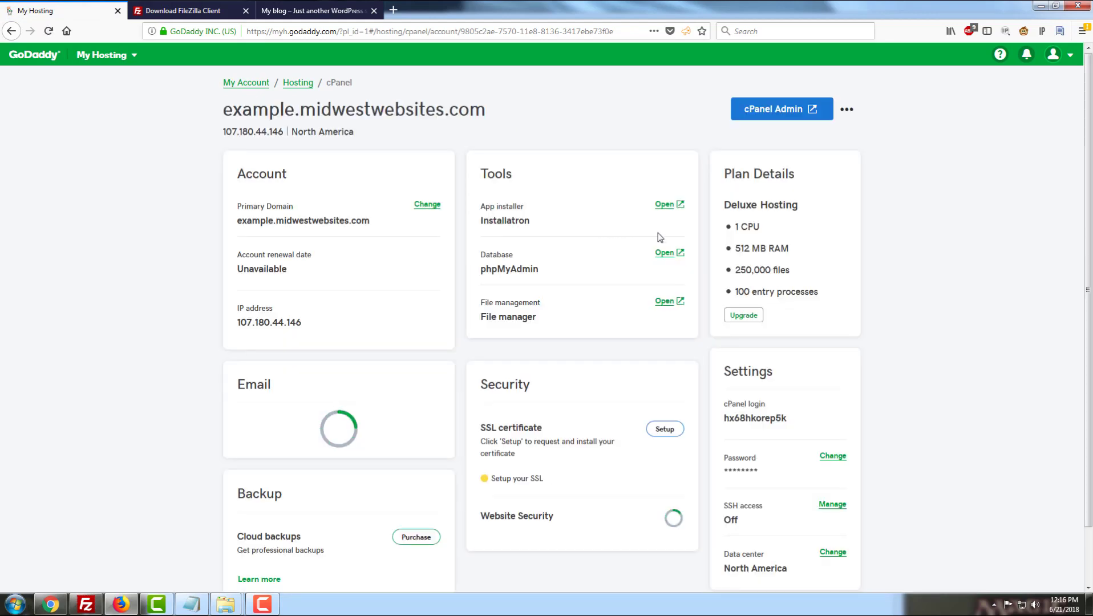
Step: Switch to FileZilla and set the quick connection port to 21
{"action": "left_click", "coordinate": [83, 606]}
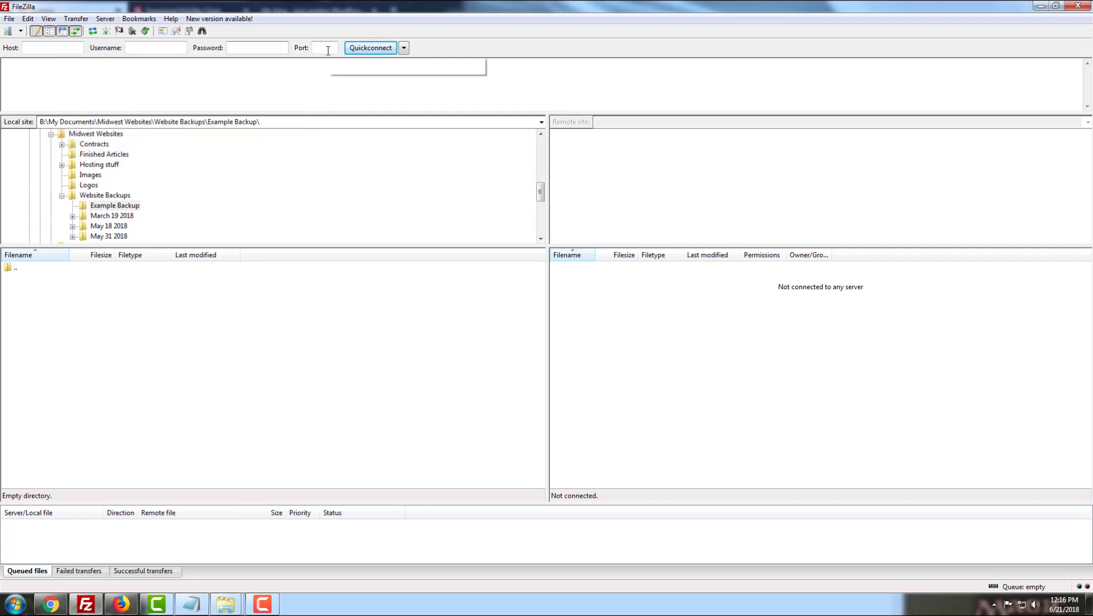
{"action": "left_click", "coordinate": [63, 50]}
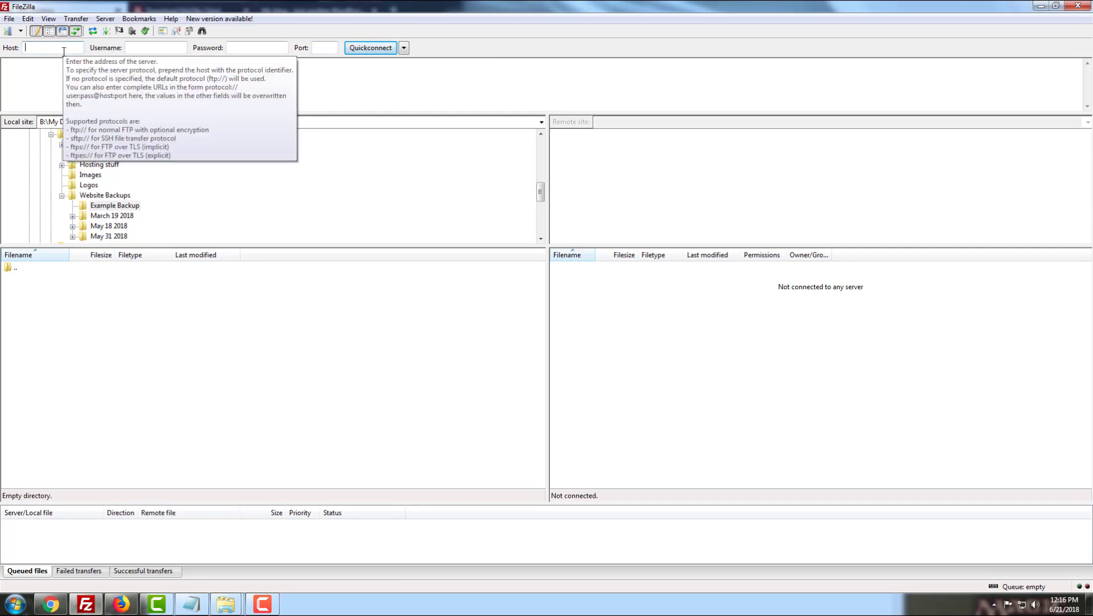
{"action": "left_click", "coordinate": [251, 44]}
{"action": "left_click", "coordinate": [318, 43]}
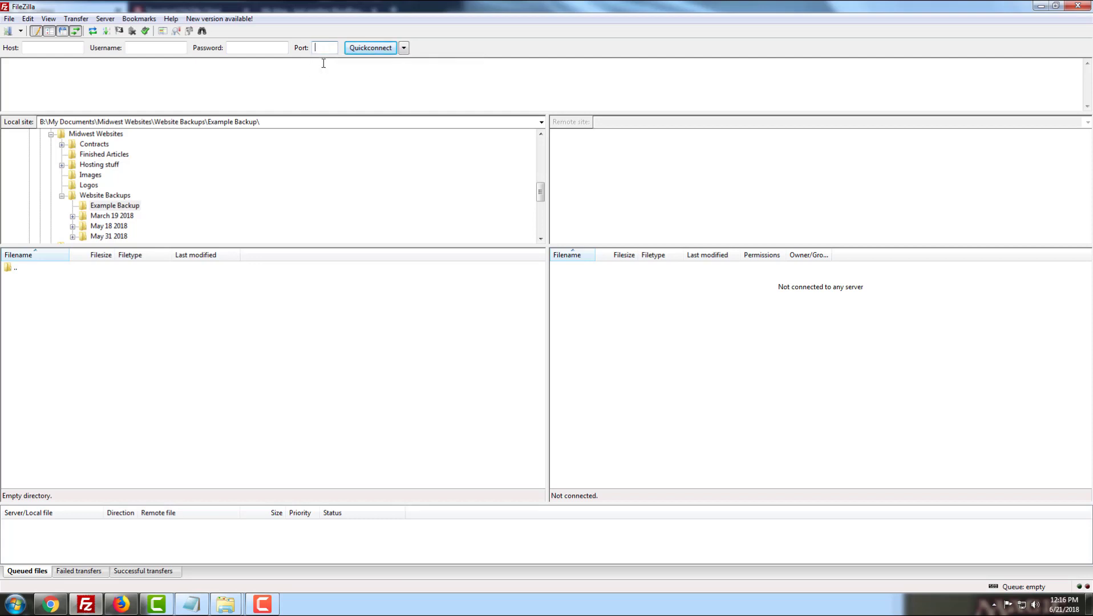
{"action": "type", "text": "21"}
Step: Copy the IP address 107.180.44.146 from the GoDaddy hosting page in Firefox and paste it as the host in FileZilla
{"action": "left_click", "coordinate": [60, 49]}
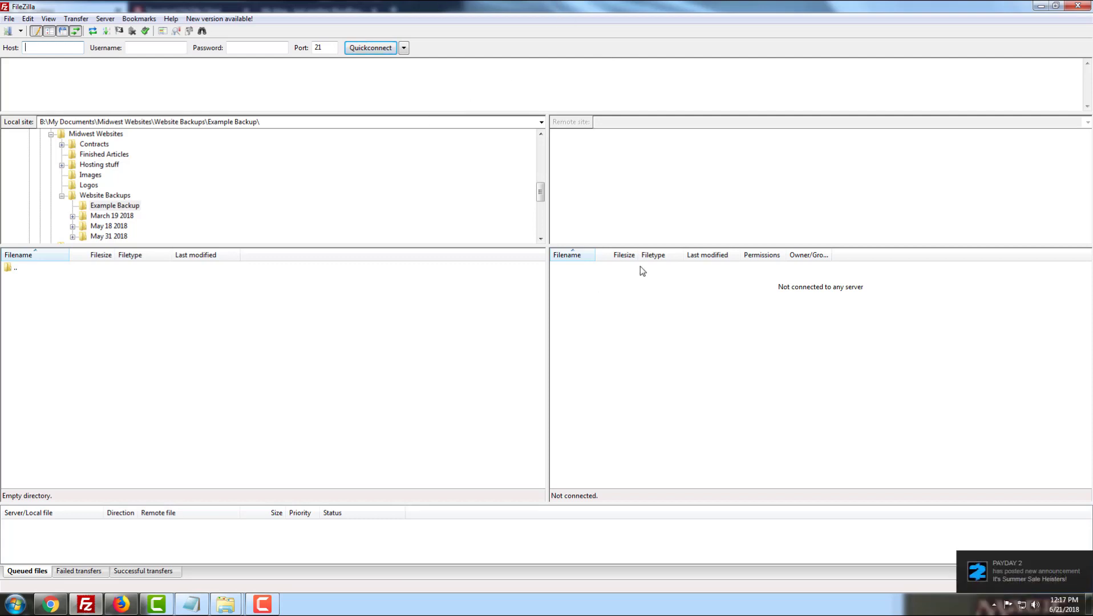
{"action": "left_click", "coordinate": [124, 604]}
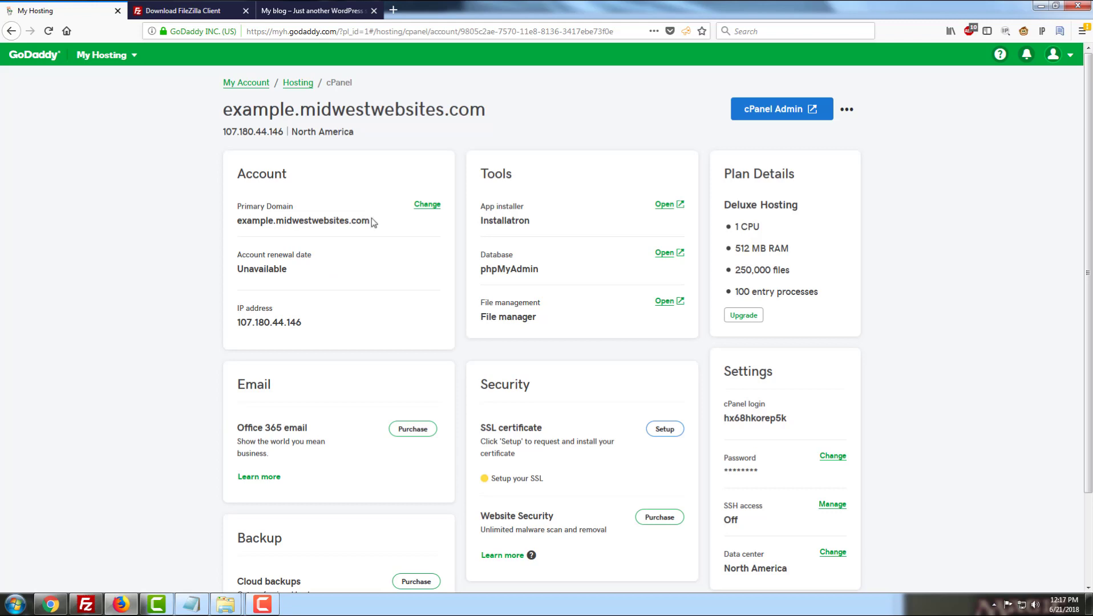
{"action": "triple_click", "coordinate": [231, 224]}
{"action": "left_click", "coordinate": [234, 224]}
{"action": "triple_click", "coordinate": [236, 223]}
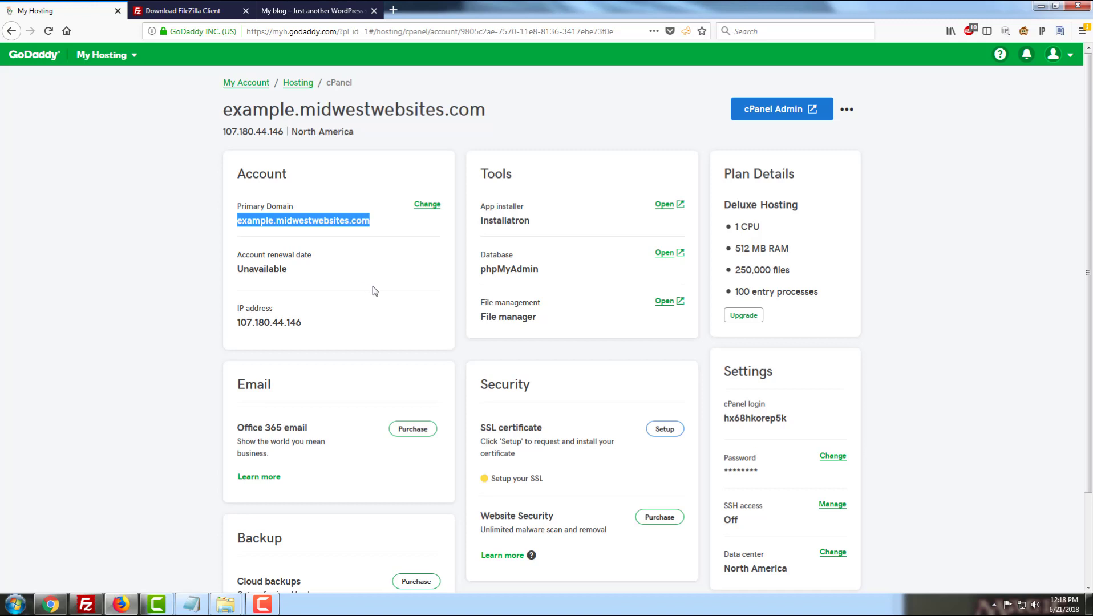
{"action": "left_click", "coordinate": [312, 327]}
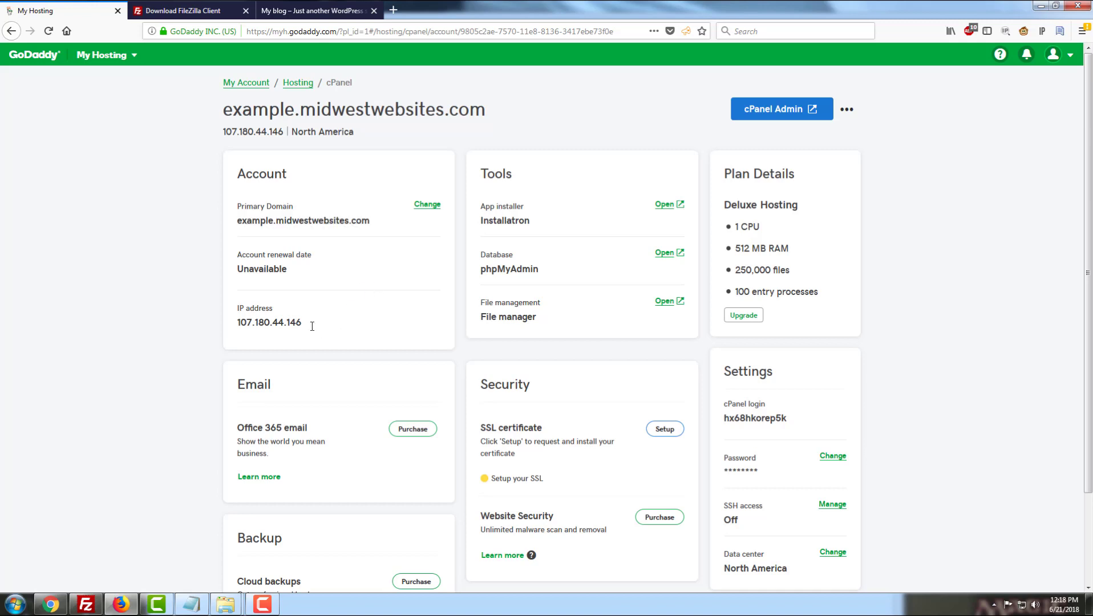
{"action": "left_click_drag", "start_coordinate": [311, 327], "coordinate": [231, 328]}
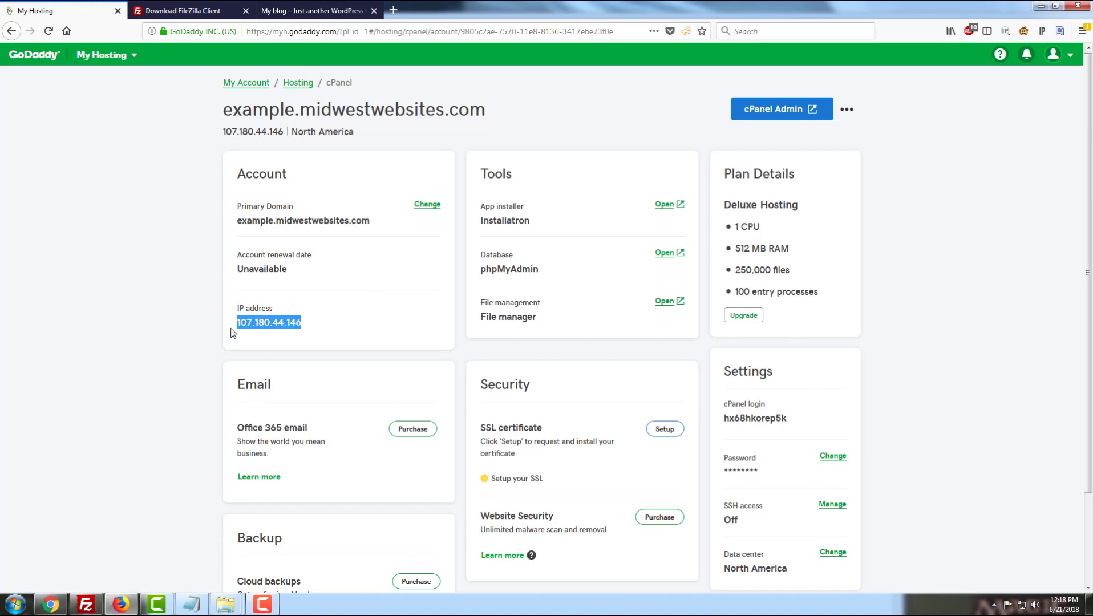
{"action": "right_click", "coordinate": [286, 323]}
{"action": "left_click", "coordinate": [308, 333]}
{"action": "left_click", "coordinate": [89, 605]}
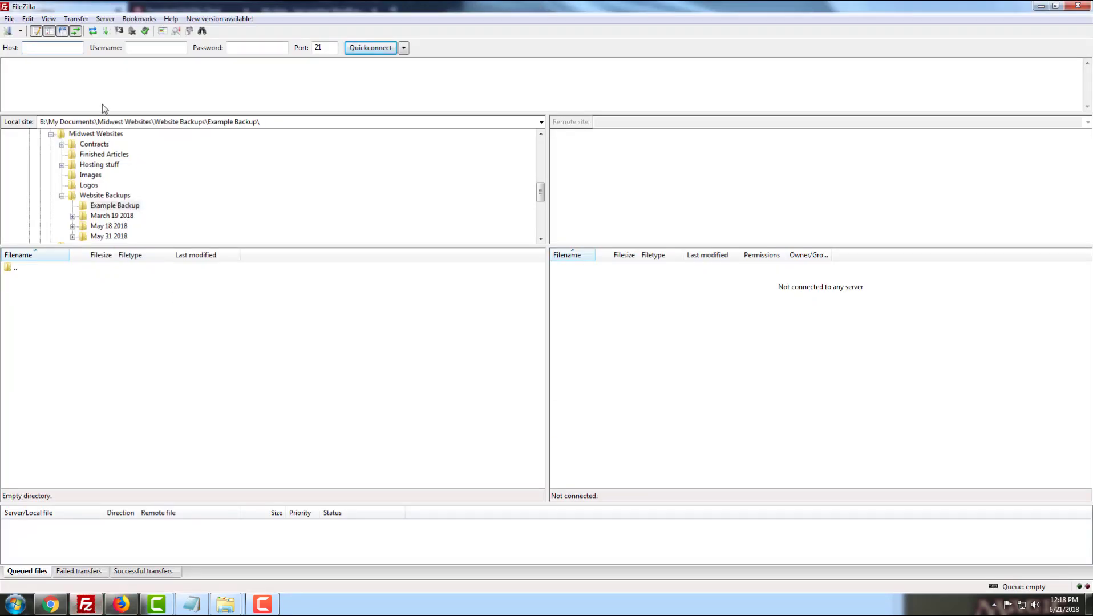
{"action": "key", "text": "ctrl+v"}
Step: Copy the cPanel login from the hosting page's settings in Firefox and paste it as the username in FileZilla
{"action": "mouse_move", "coordinate": [123, 610]}
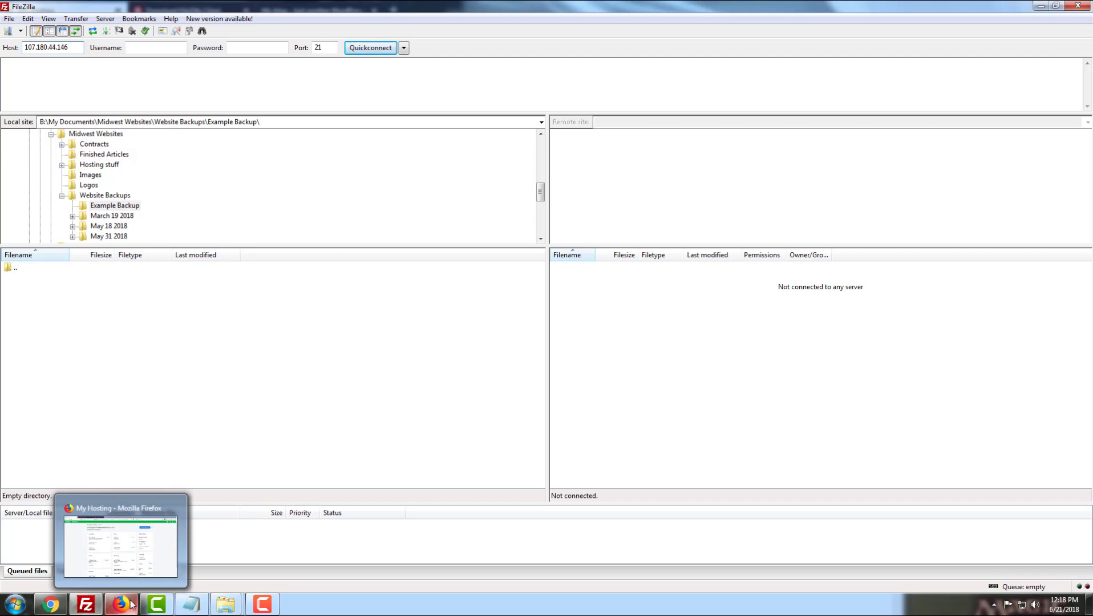
{"action": "left_click", "coordinate": [131, 604]}
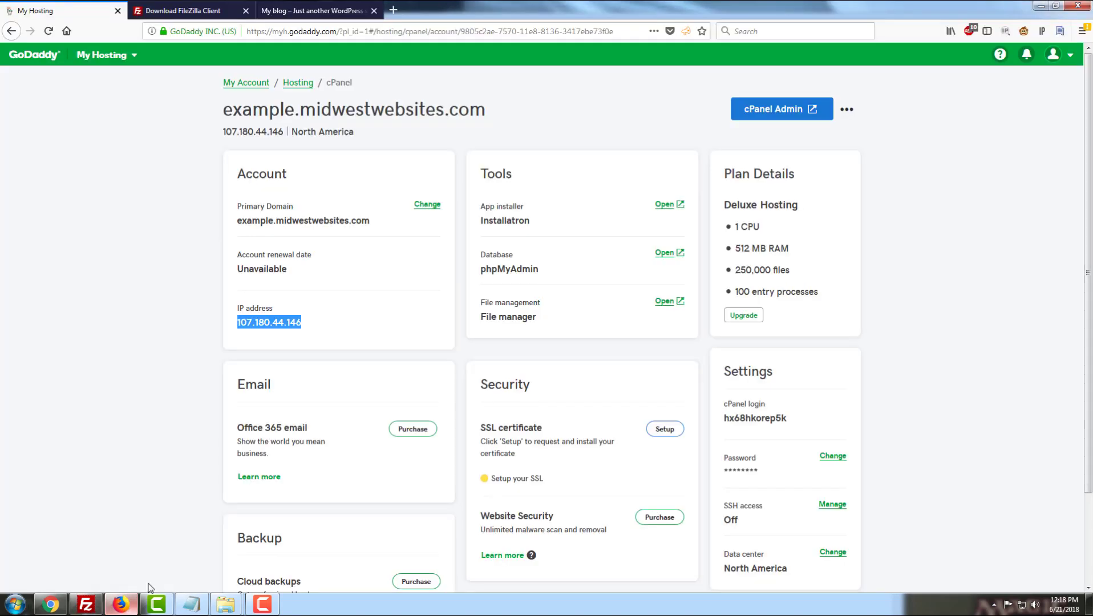
{"action": "left_click", "coordinate": [992, 381]}
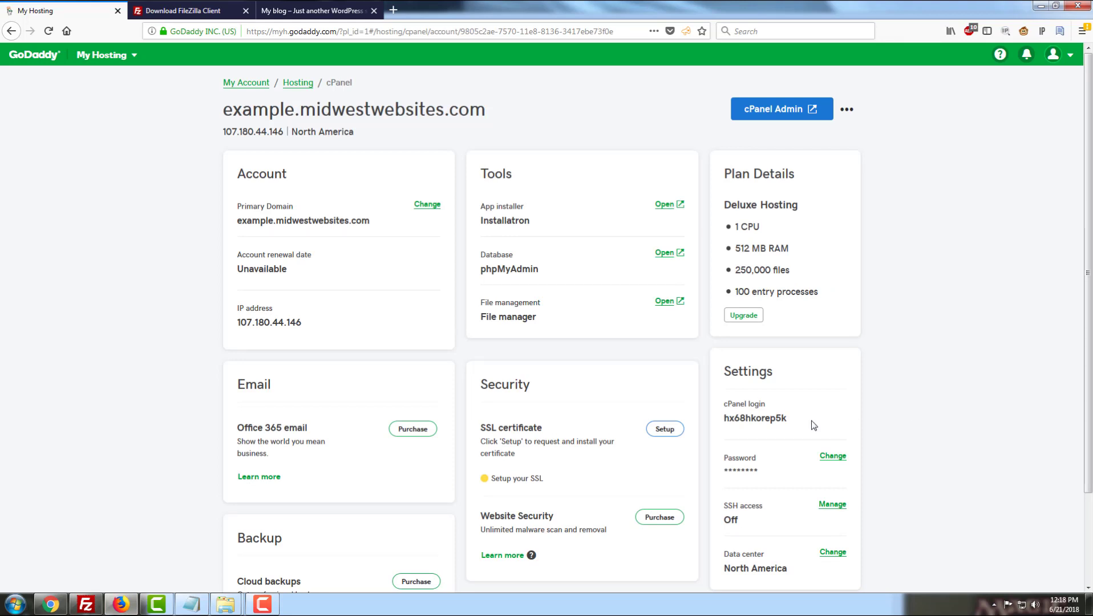
{"action": "left_click_drag", "start_coordinate": [792, 420], "coordinate": [724, 419]}
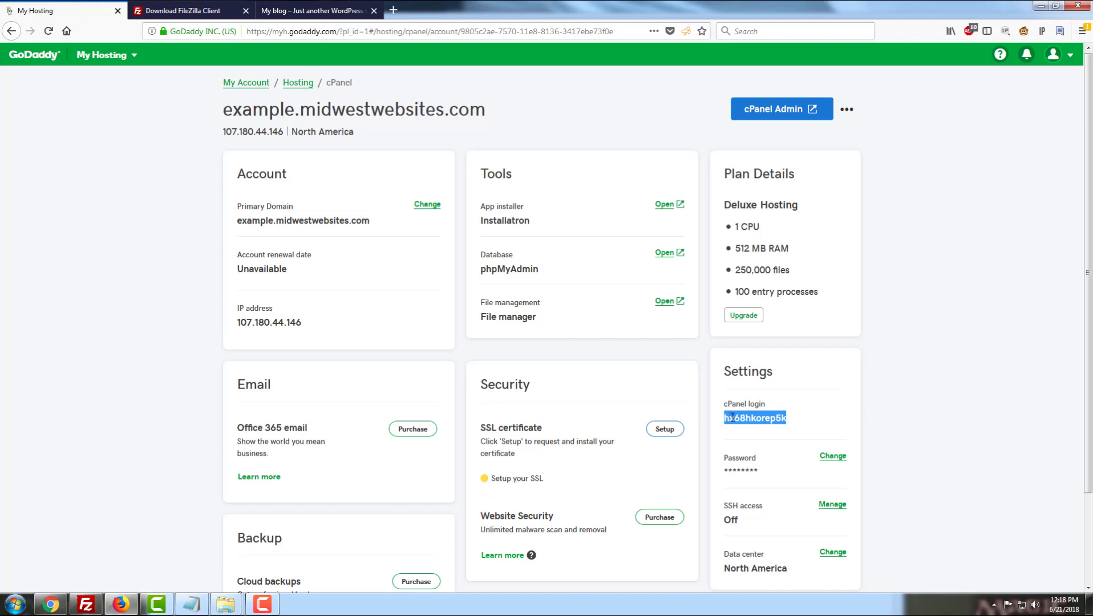
{"action": "right_click", "coordinate": [732, 419]}
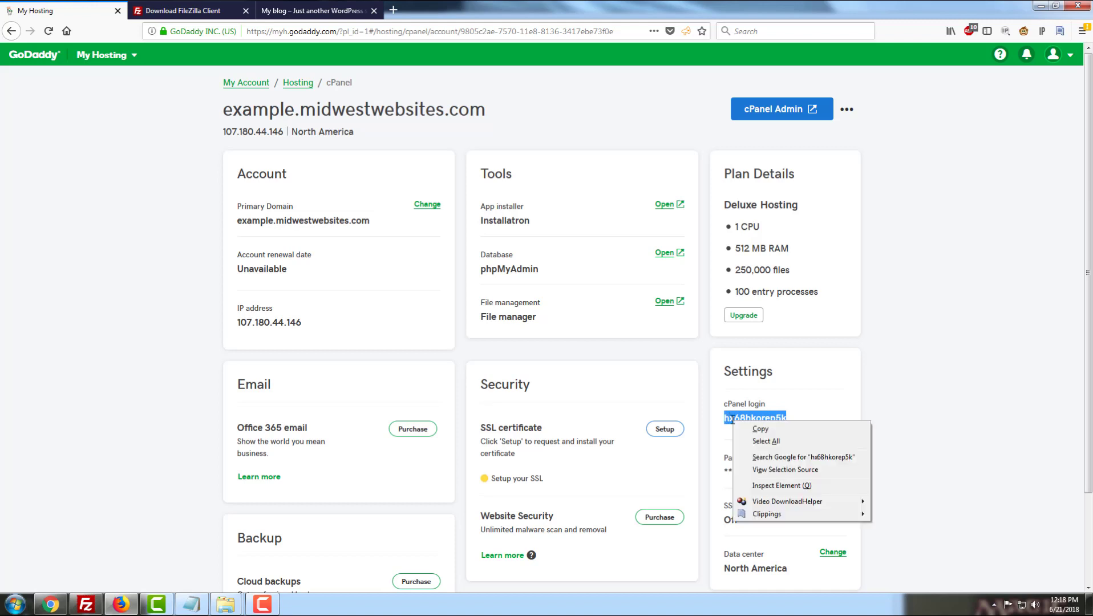
{"action": "left_click", "coordinate": [759, 429]}
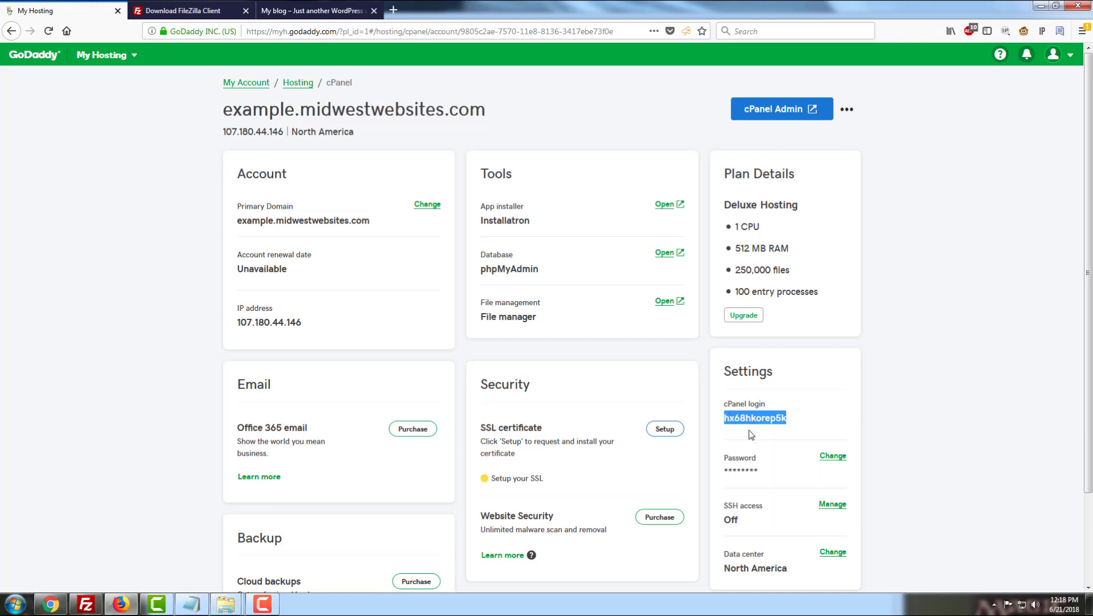
{"action": "left_click", "coordinate": [86, 603]}
{"action": "left_click", "coordinate": [156, 48]}
{"action": "key", "text": "ctrl+v"}
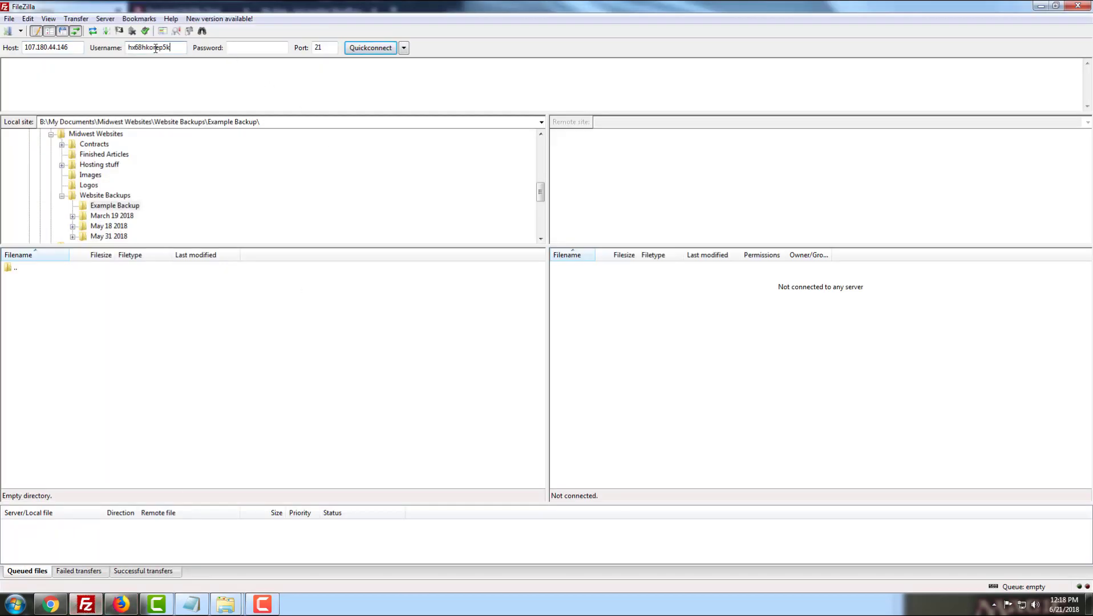
Step: Switch to Firefox, open the cPanel password change form on the GoDaddy hosting page, and generate and reveal a new password
{"action": "left_click", "coordinate": [121, 606]}
{"action": "left_click", "coordinate": [916, 409]}
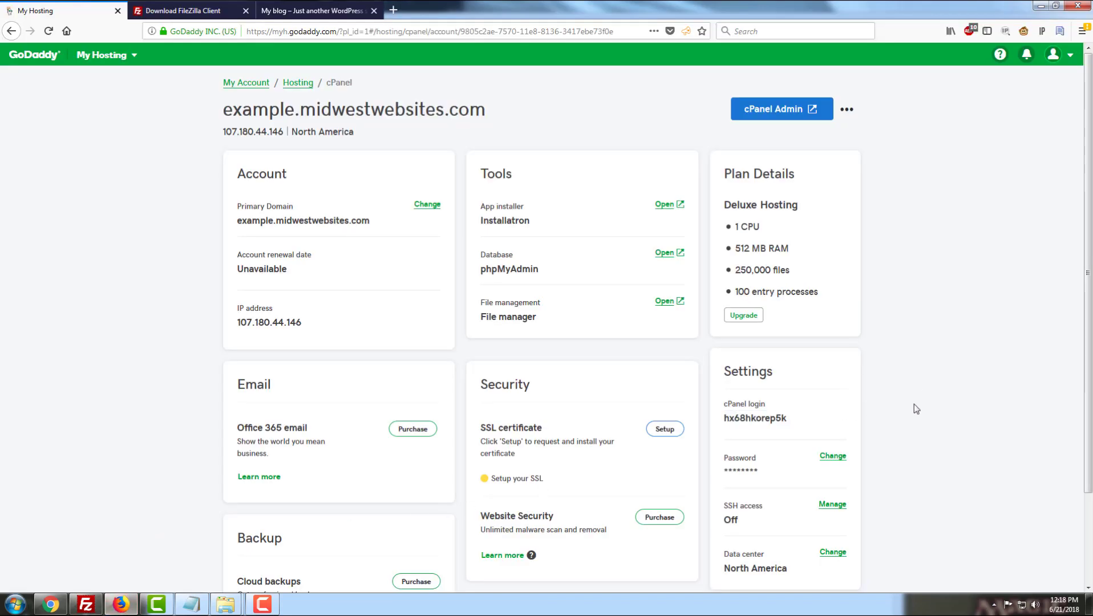
{"action": "scroll", "coordinate": [915, 409], "scroll_direction": "down", "scroll_amount": 2}
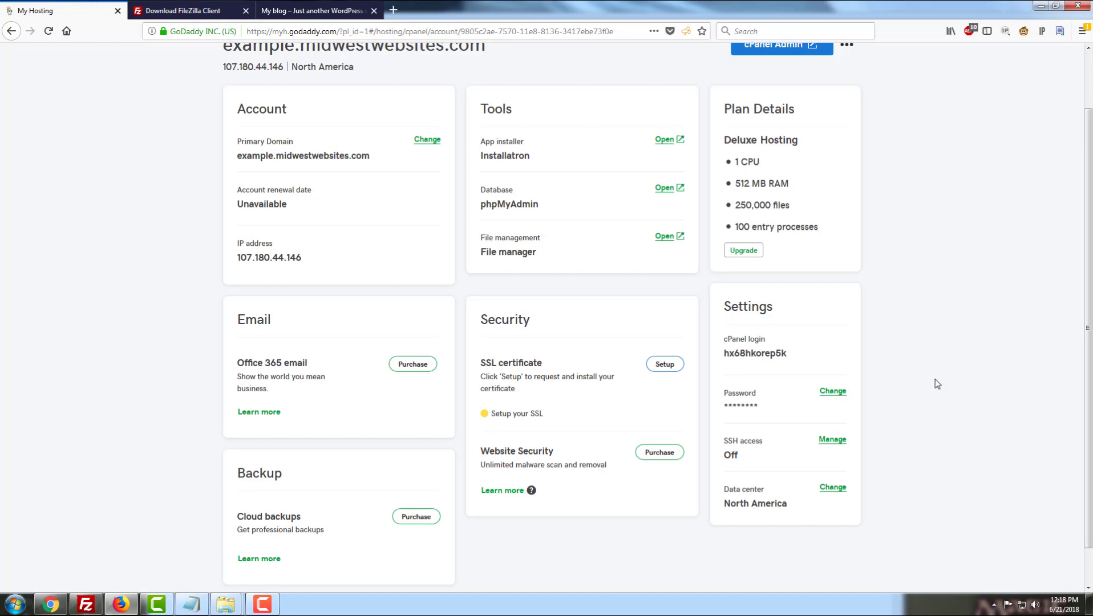
{"action": "left_click", "coordinate": [834, 392]}
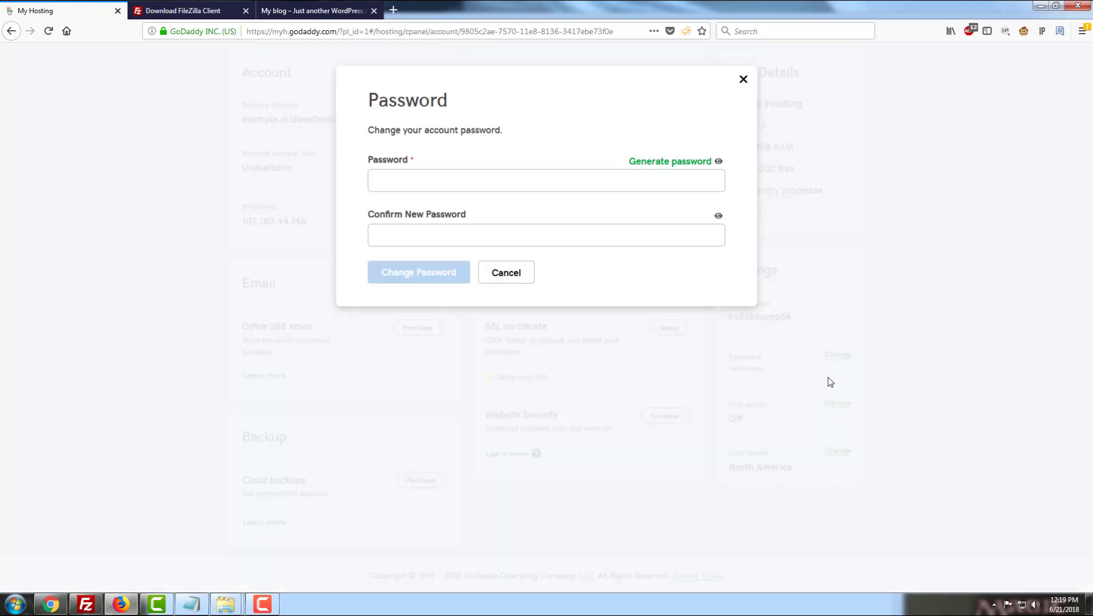
{"action": "left_click", "coordinate": [660, 167]}
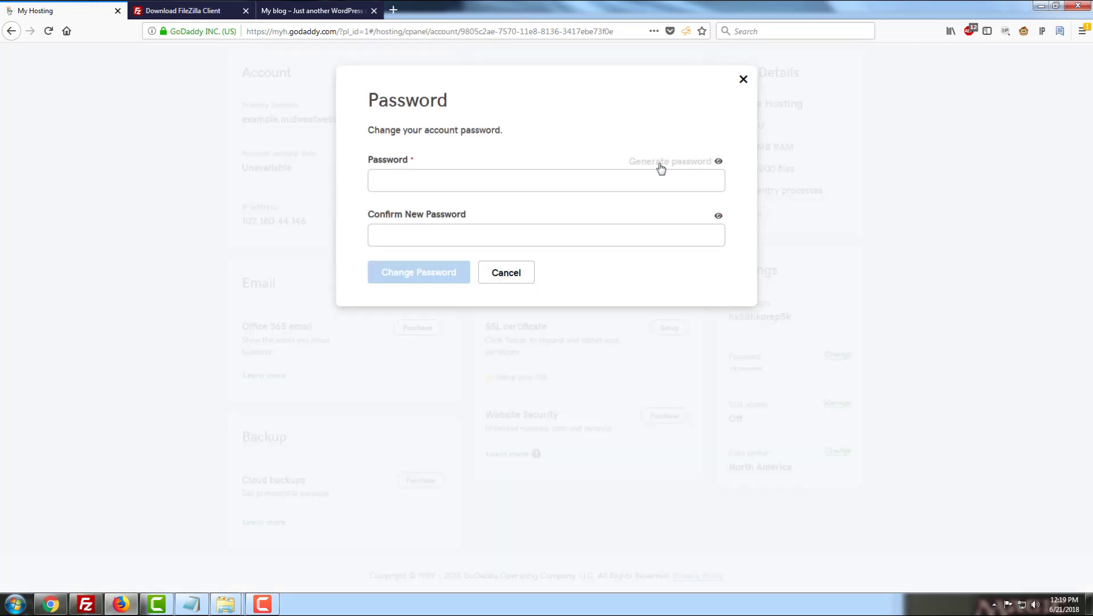
{"action": "left_click", "coordinate": [718, 163]}
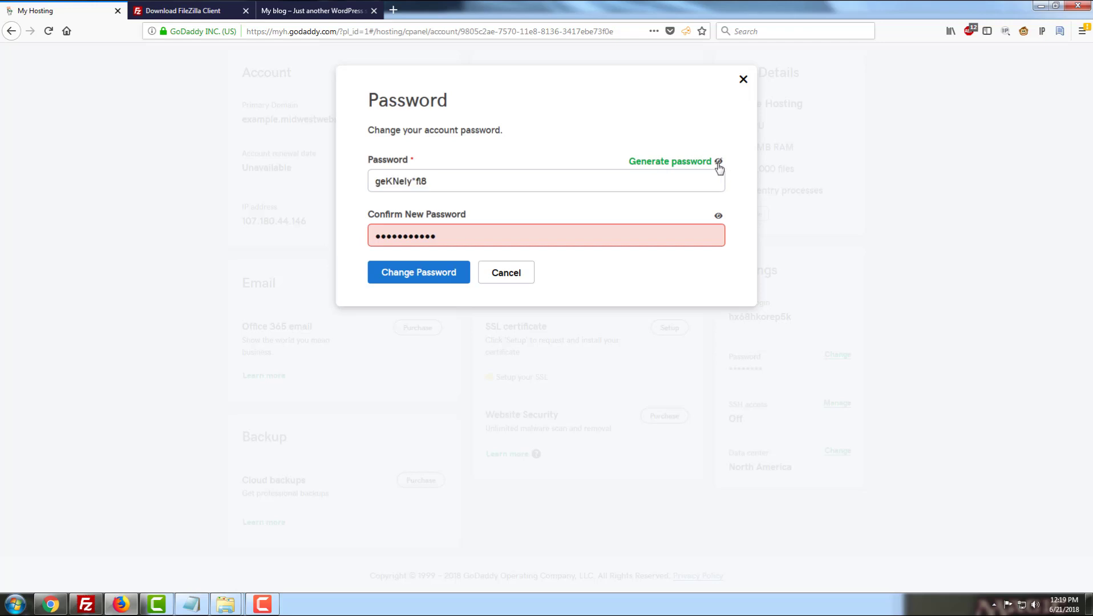
Step: Copy the generated password and paste it into the blank Notepad document
{"action": "left_click", "coordinate": [449, 179]}
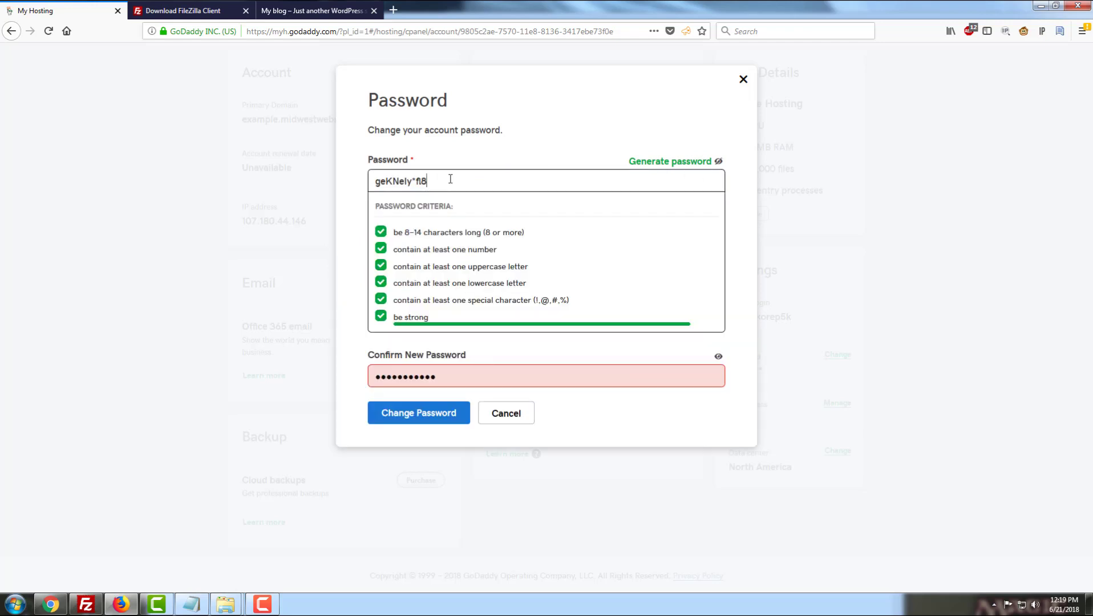
{"action": "left_click_drag", "start_coordinate": [450, 179], "coordinate": [370, 181]}
{"action": "right_click", "coordinate": [382, 181]}
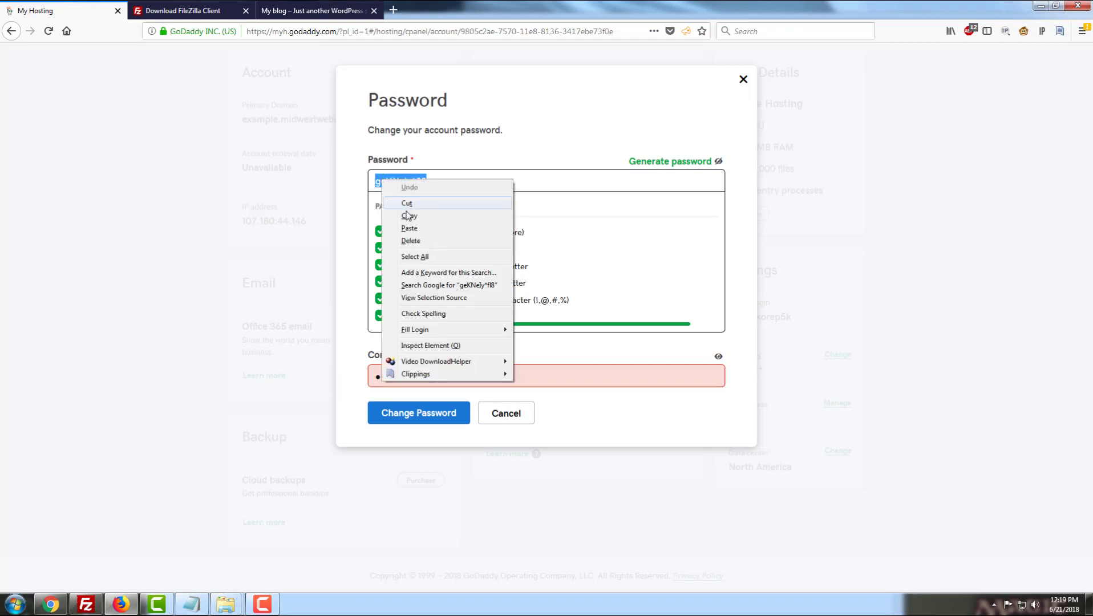
{"action": "left_click", "coordinate": [409, 216]}
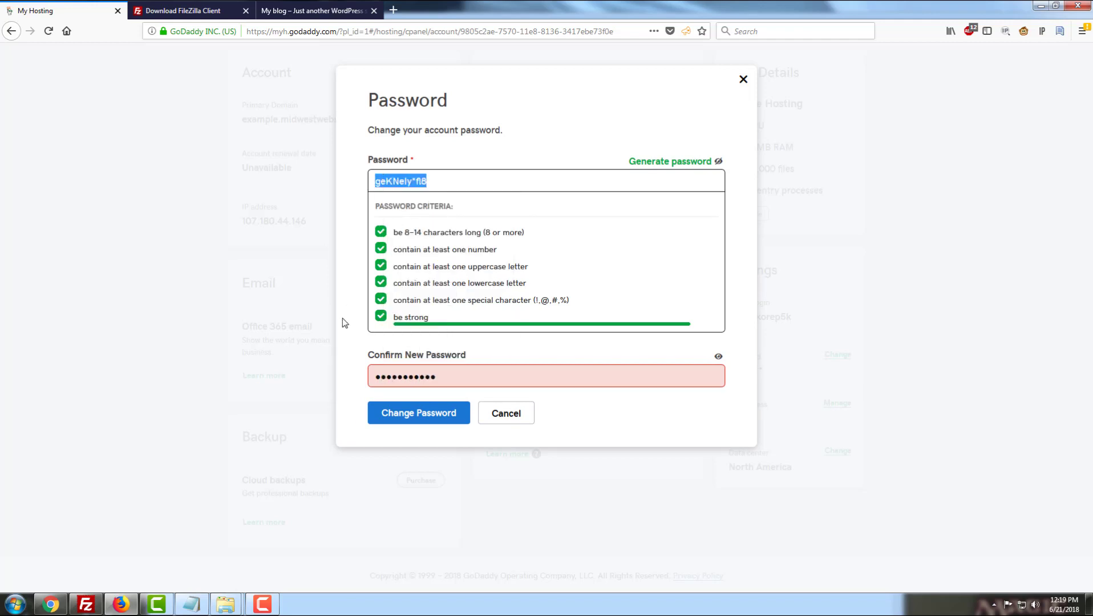
{"action": "left_click", "coordinate": [193, 605]}
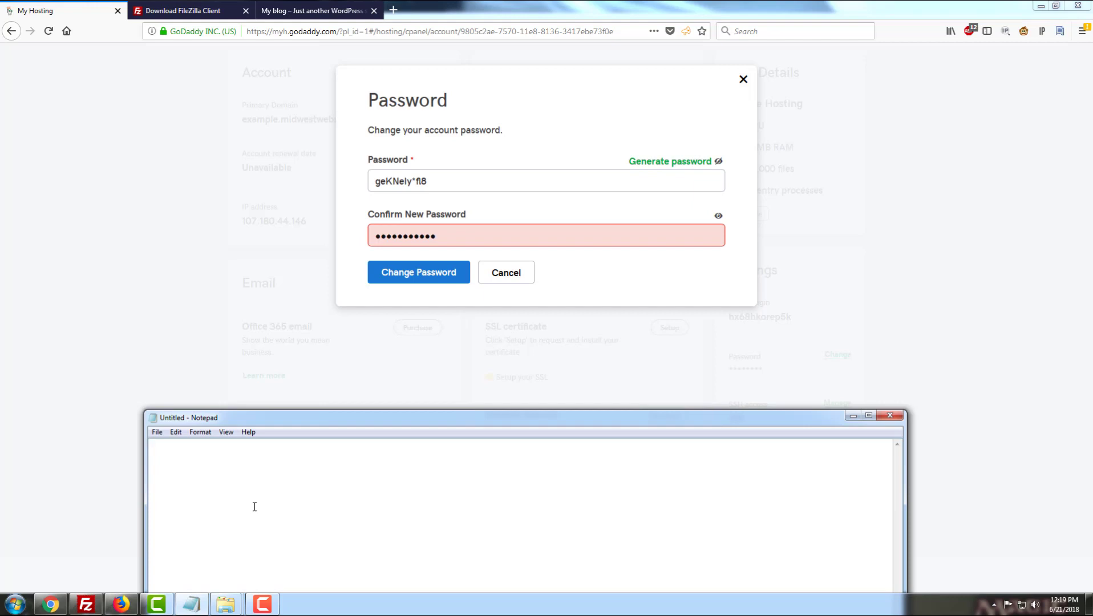
{"action": "key", "text": "ctrl+v"}
Step: Reveal the confirmation password in the GoDaddy form, submit the password change and close the dialog
{"action": "left_click", "coordinate": [540, 183]}
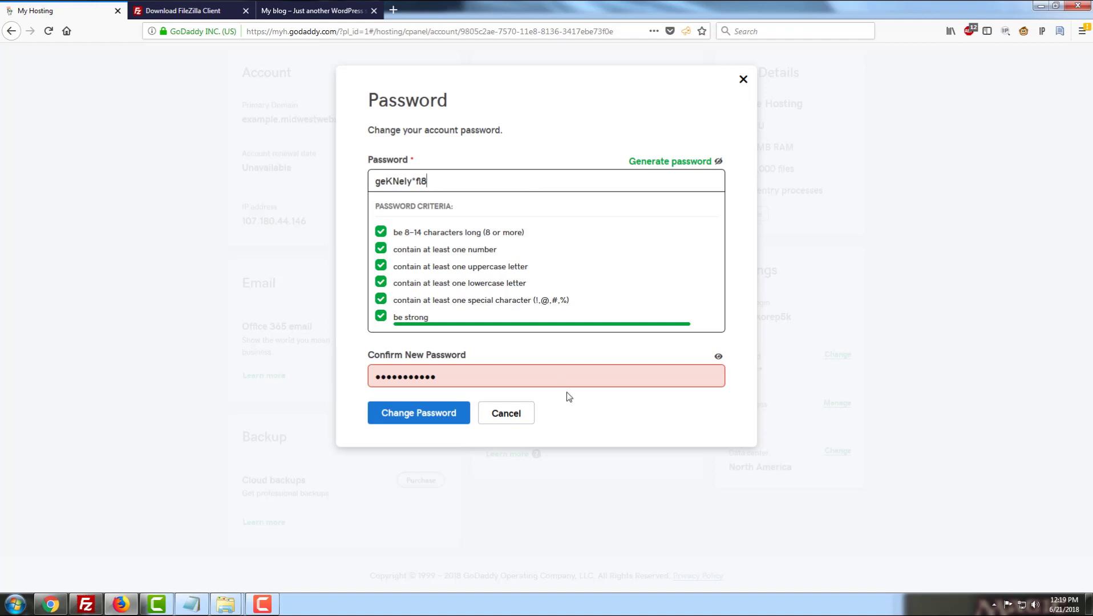
{"action": "left_click", "coordinate": [603, 382]}
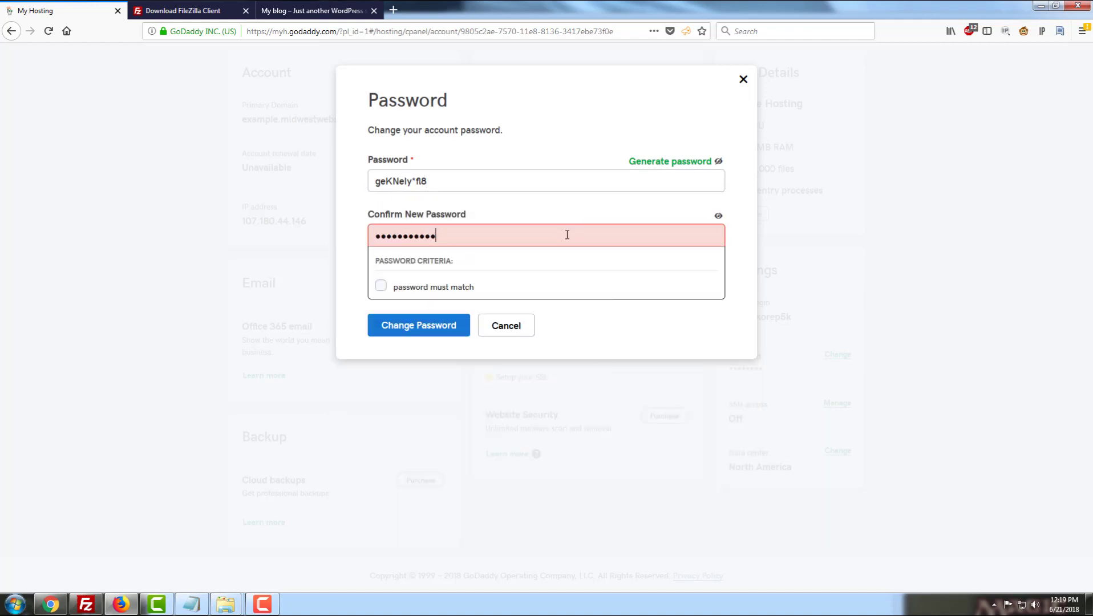
{"action": "left_click", "coordinate": [718, 216]}
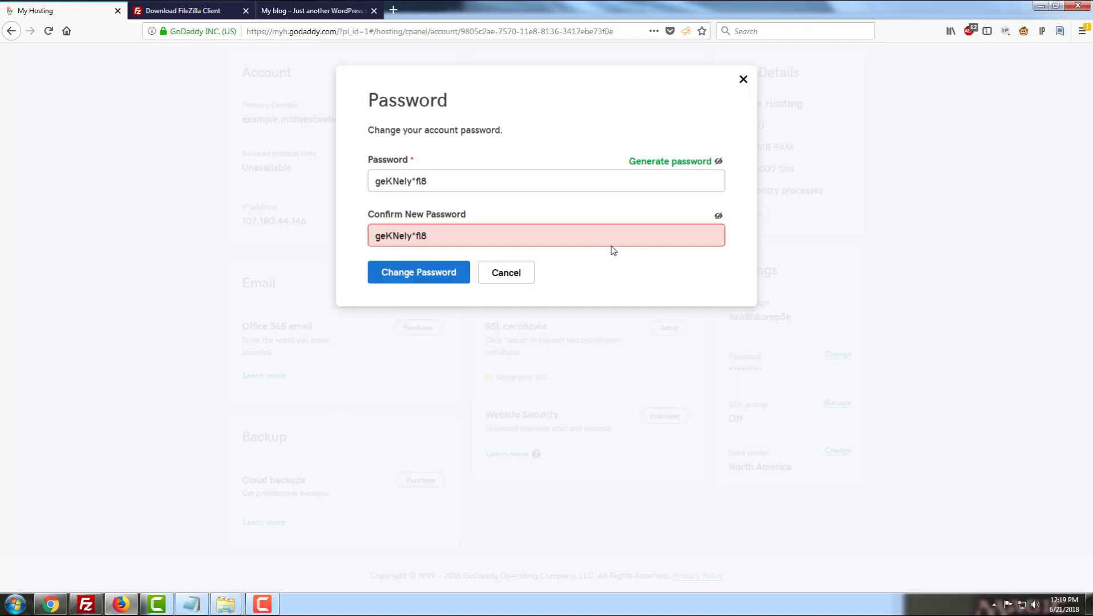
{"action": "left_click", "coordinate": [410, 277]}
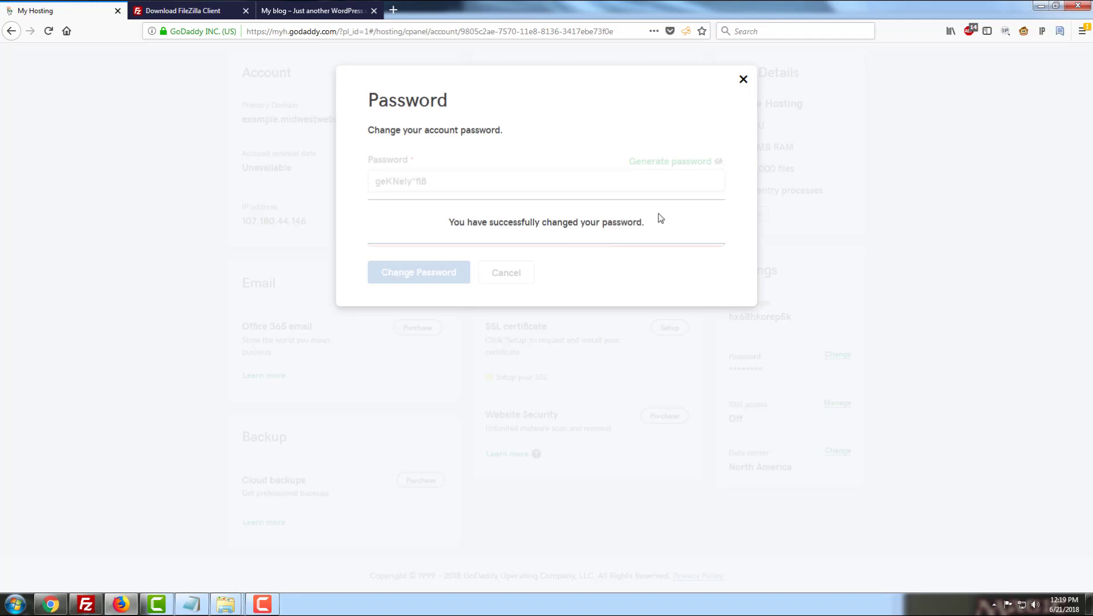
{"action": "left_click", "coordinate": [744, 80]}
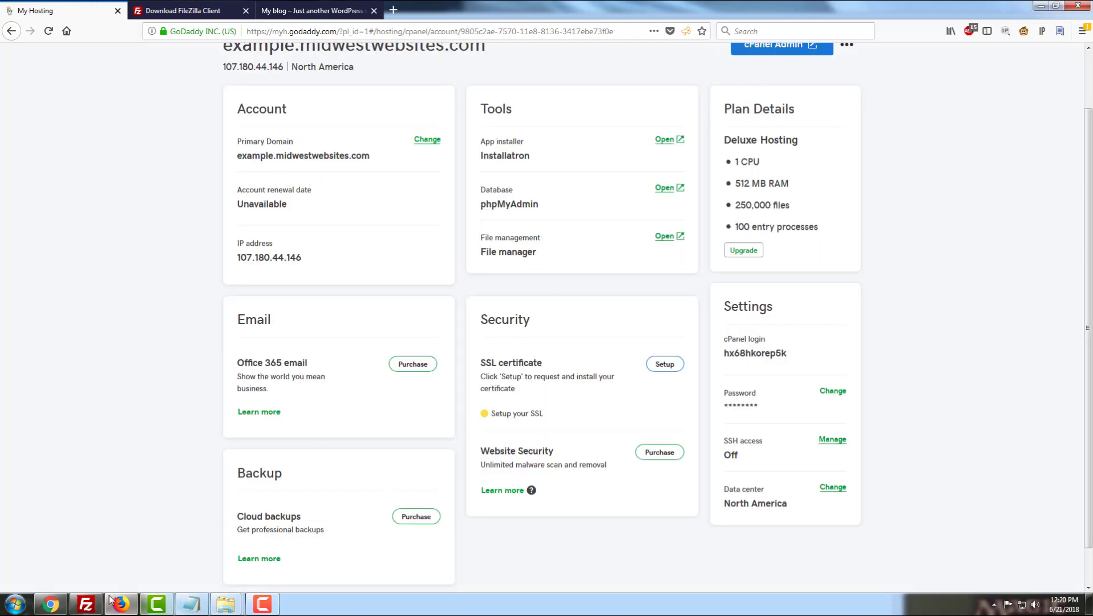
Step: Switch to FileZilla, paste the new account password, quick-connect to the server and accept its unknown certificate
{"action": "left_click", "coordinate": [85, 604]}
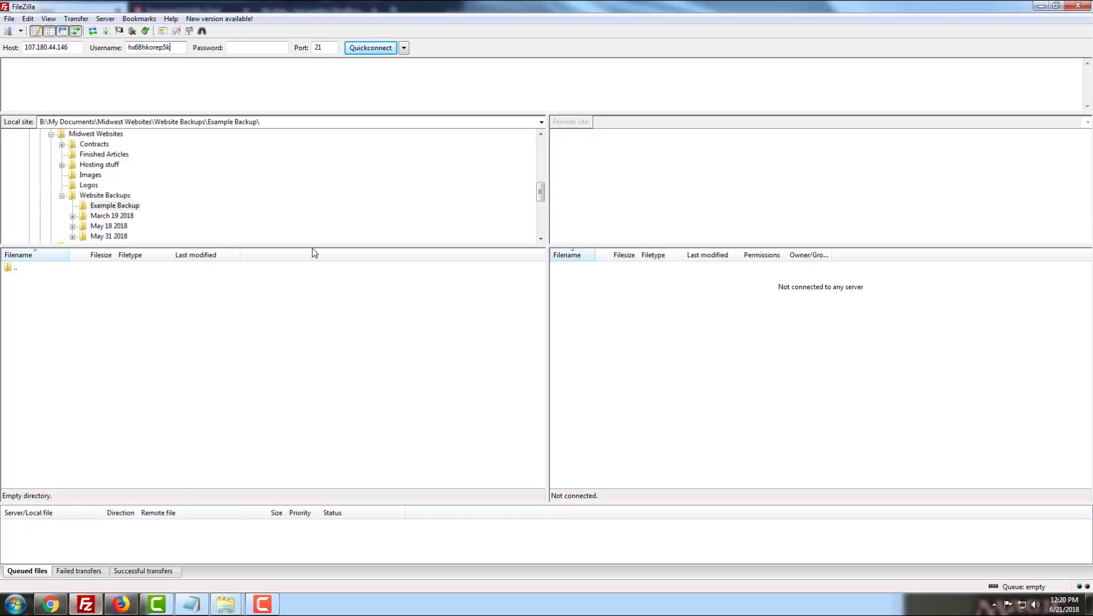
{"action": "left_click", "coordinate": [251, 46]}
{"action": "key", "text": "ctrl+v"}
{"action": "left_click", "coordinate": [365, 48]}
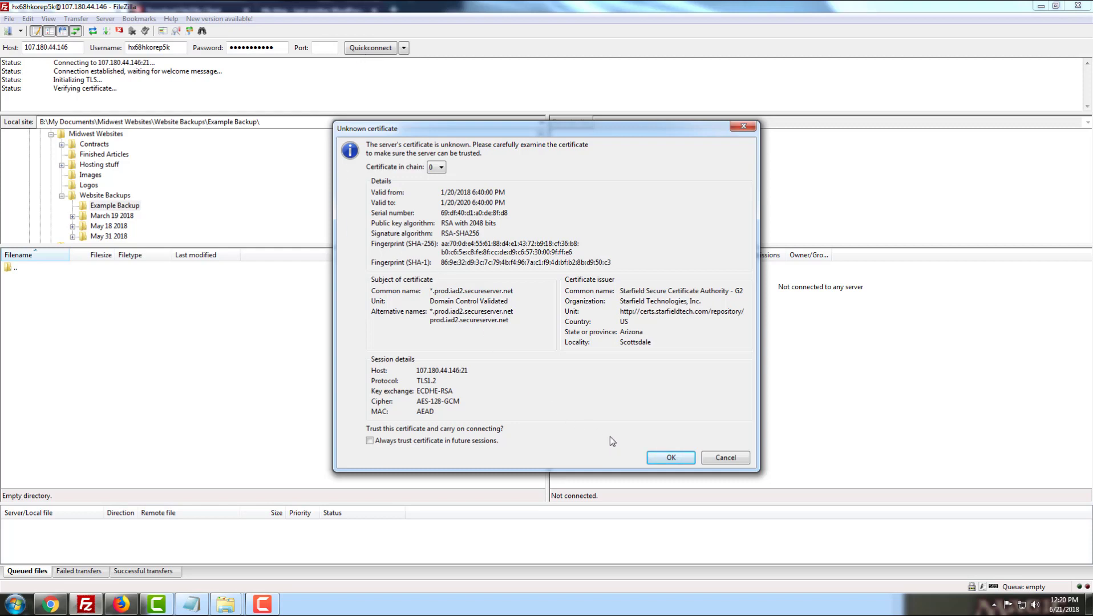
{"action": "left_click", "coordinate": [661, 463]}
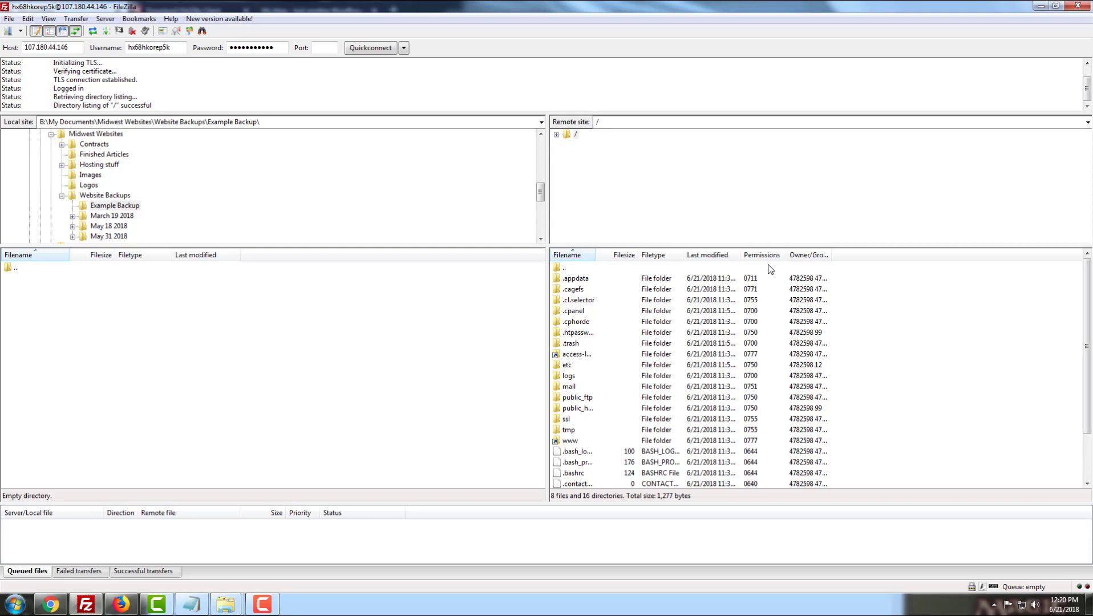
Step: Open the remote public_html folder and look over the WordPress files in it
{"action": "double_click", "coordinate": [557, 409]}
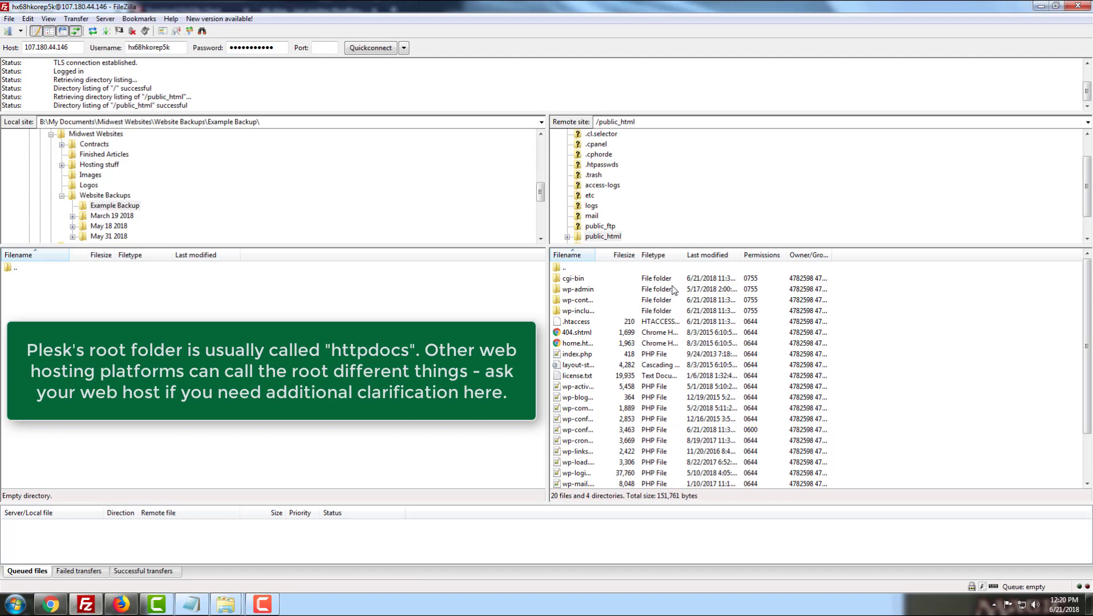
{"action": "scroll", "coordinate": [597, 456], "scroll_direction": "down", "scroll_amount": 2}
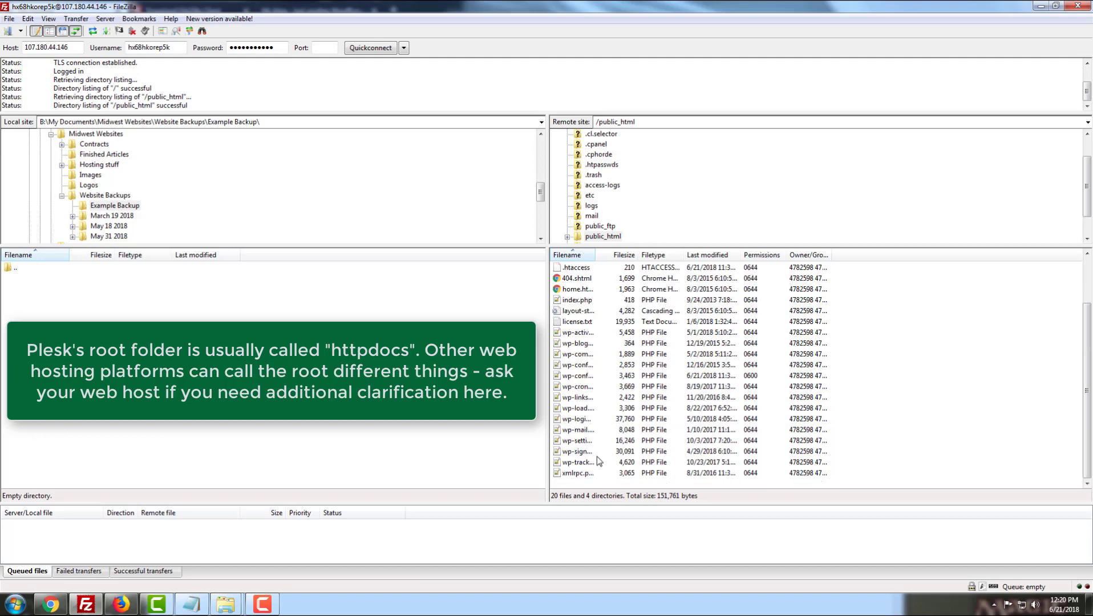
{"action": "scroll", "coordinate": [597, 456], "scroll_direction": "up", "scroll_amount": 2}
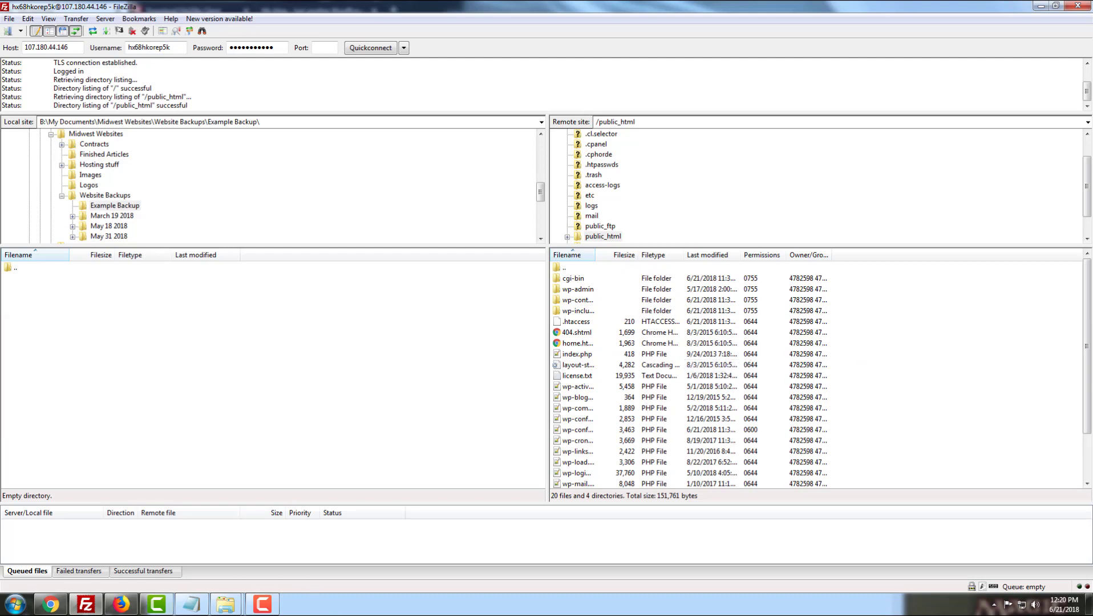
Step: Switch to Firefox, request cPanel Admin for the hosting plan and sign in with the account password, enabling Keep me signed in
{"action": "left_click", "coordinate": [121, 603]}
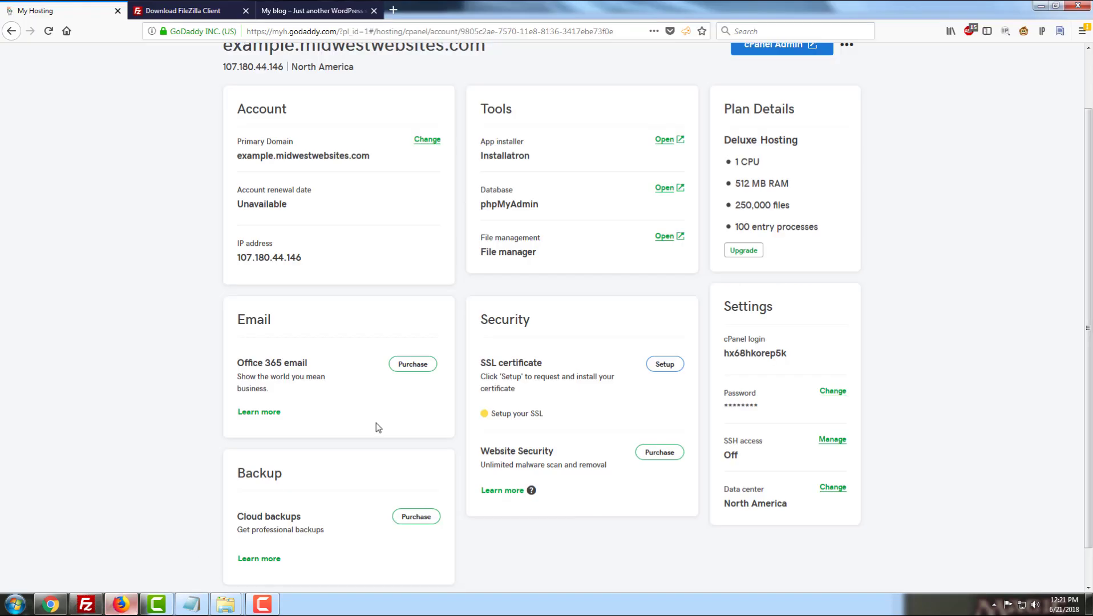
{"action": "scroll", "coordinate": [862, 240], "scroll_direction": "up", "scroll_amount": 3}
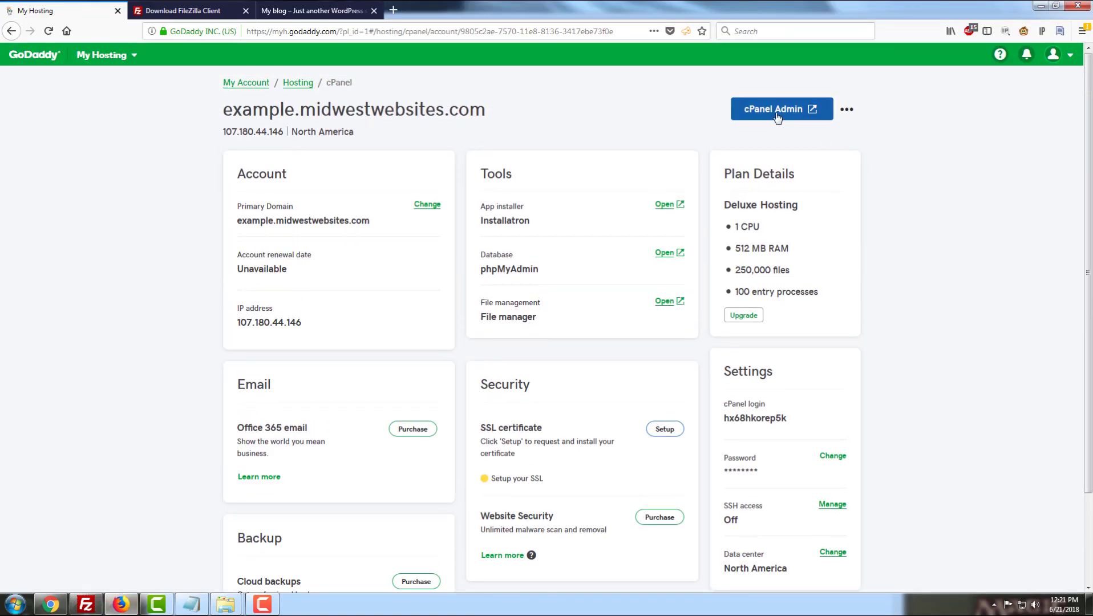
{"action": "left_click", "coordinate": [778, 117]}
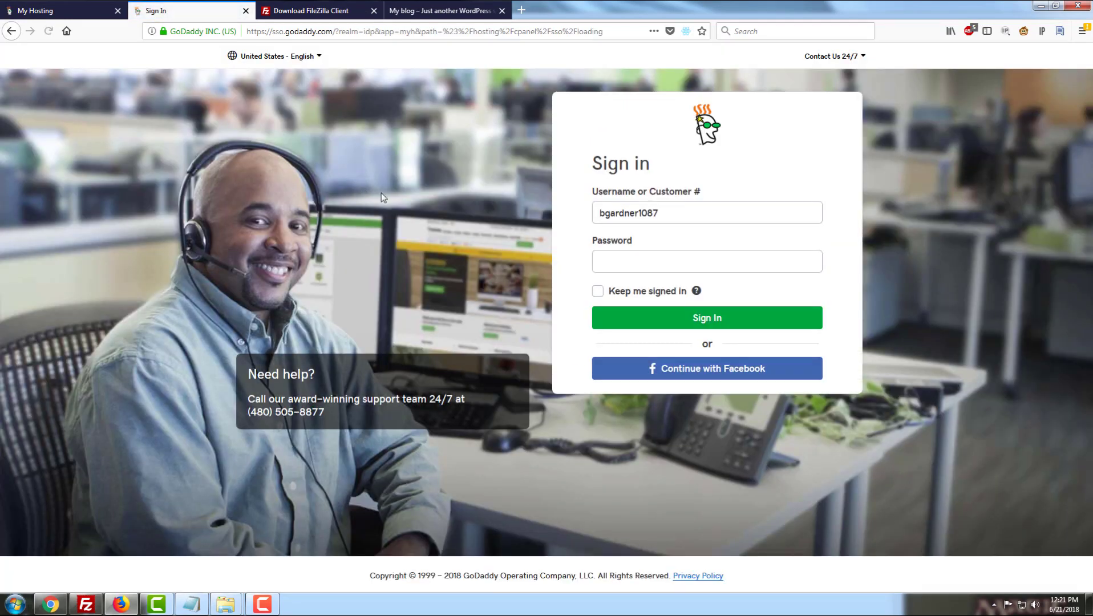
{"action": "left_click", "coordinate": [646, 265]}
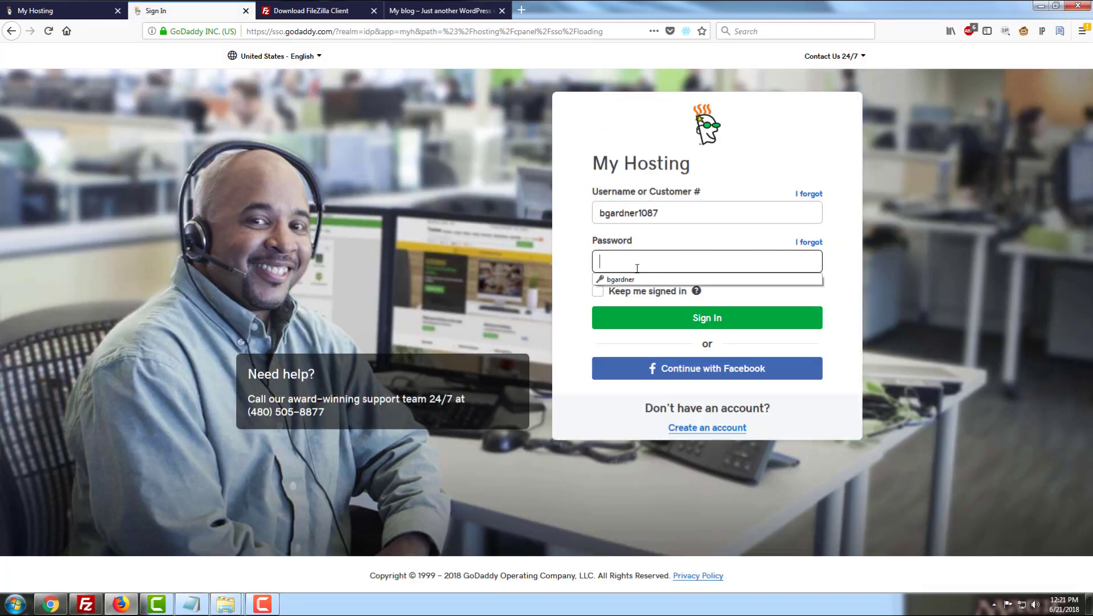
{"action": "type", "text": "•••••••••••"}
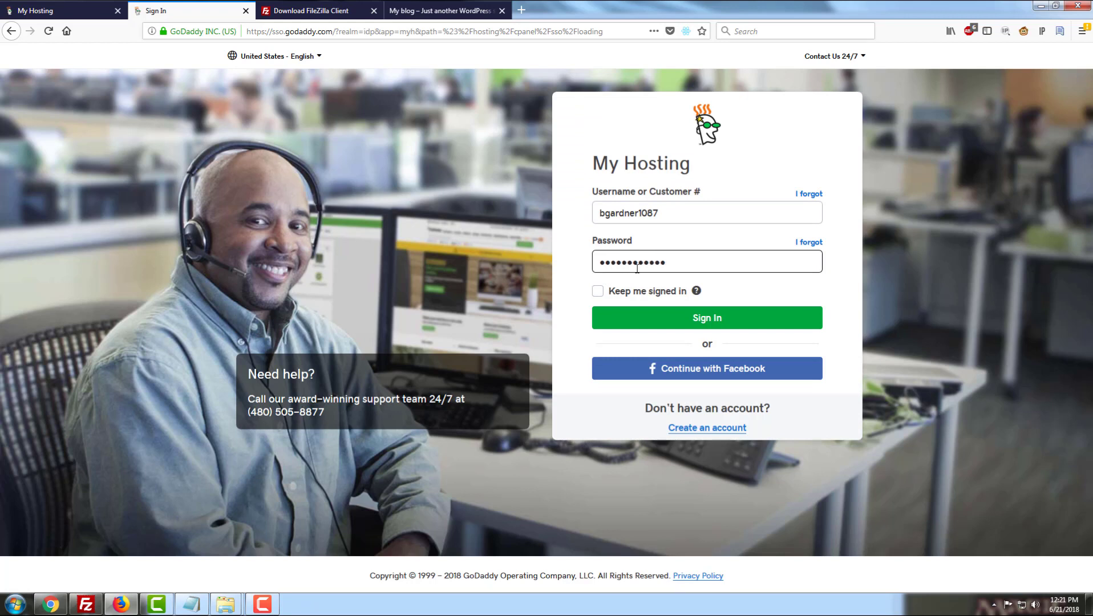
{"action": "left_click", "coordinate": [597, 292]}
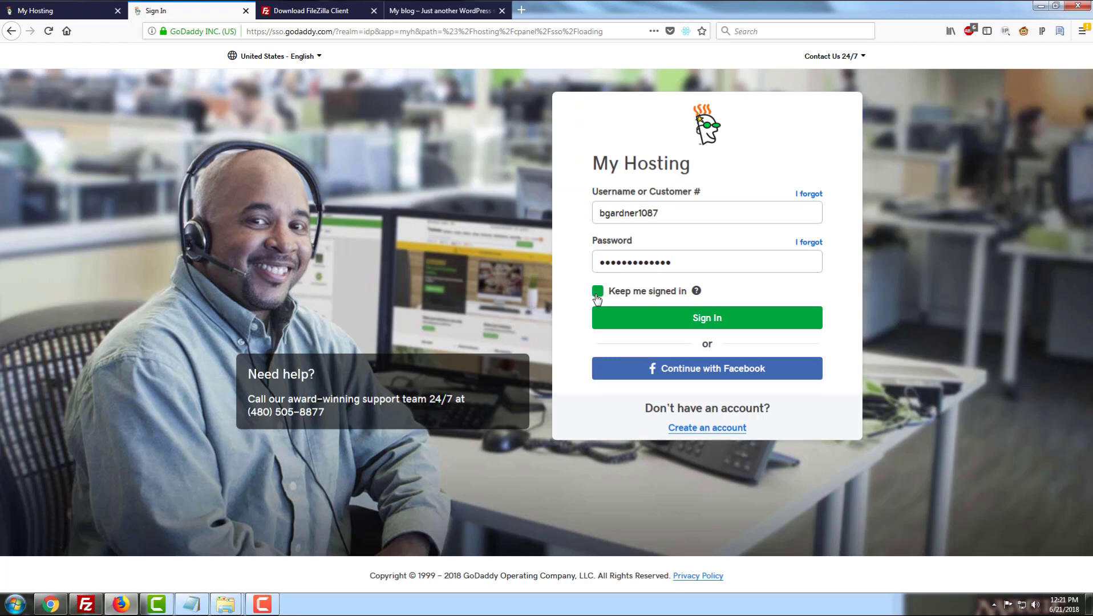
{"action": "left_click", "coordinate": [616, 317]}
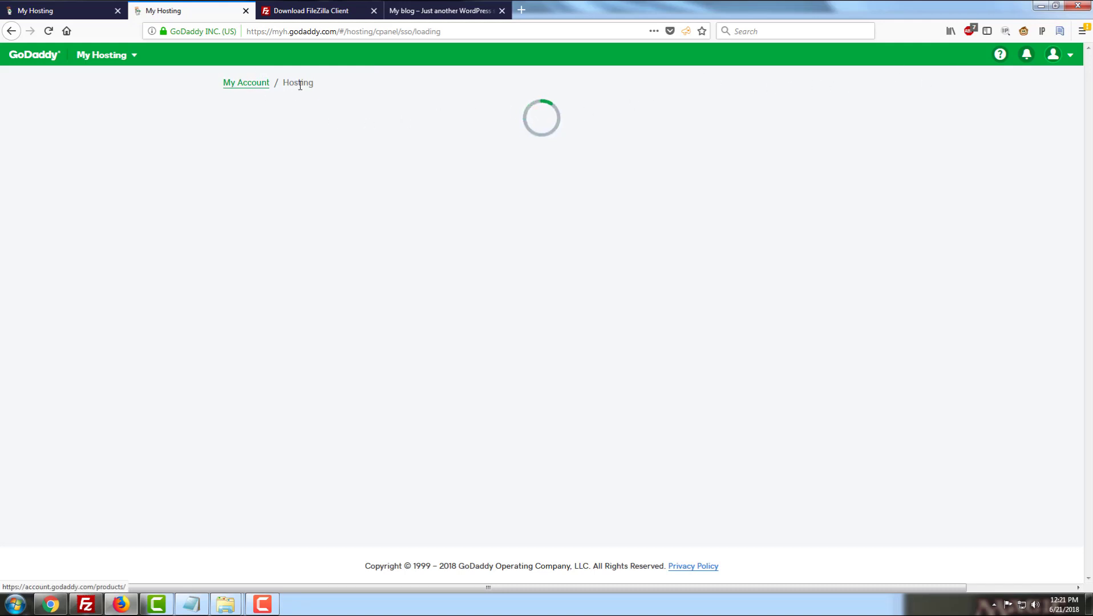
Step: Launch cPanel Admin for the Deluxe Linux Hosting with cPanel plan from the My Account product list, and close the original My Hosting tab
{"action": "left_click", "coordinate": [257, 88]}
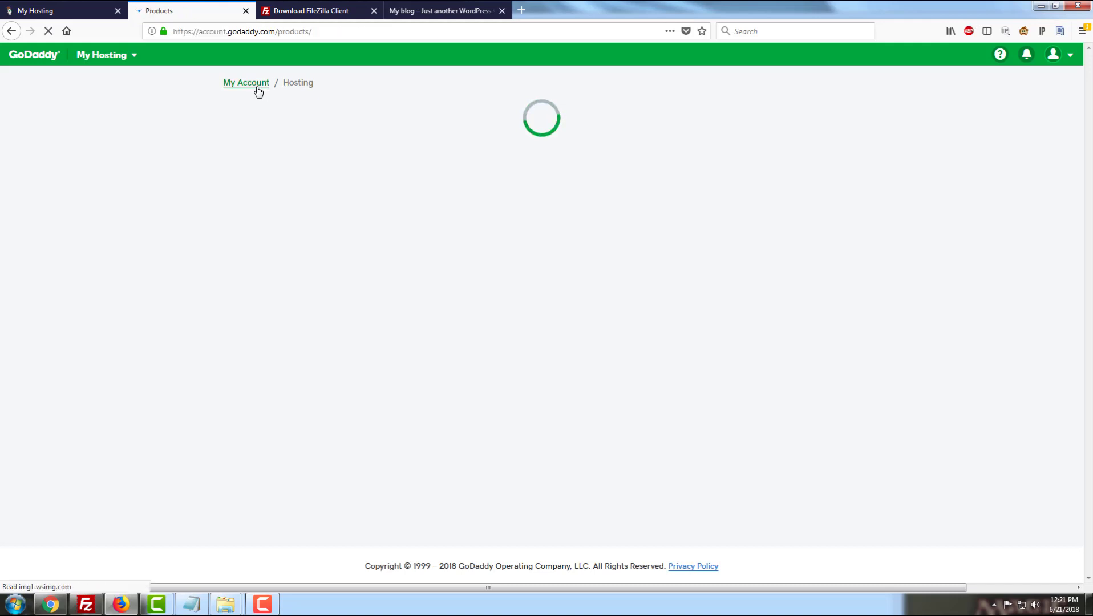
{"action": "scroll", "coordinate": [344, 288], "scroll_direction": "down", "scroll_amount": 5}
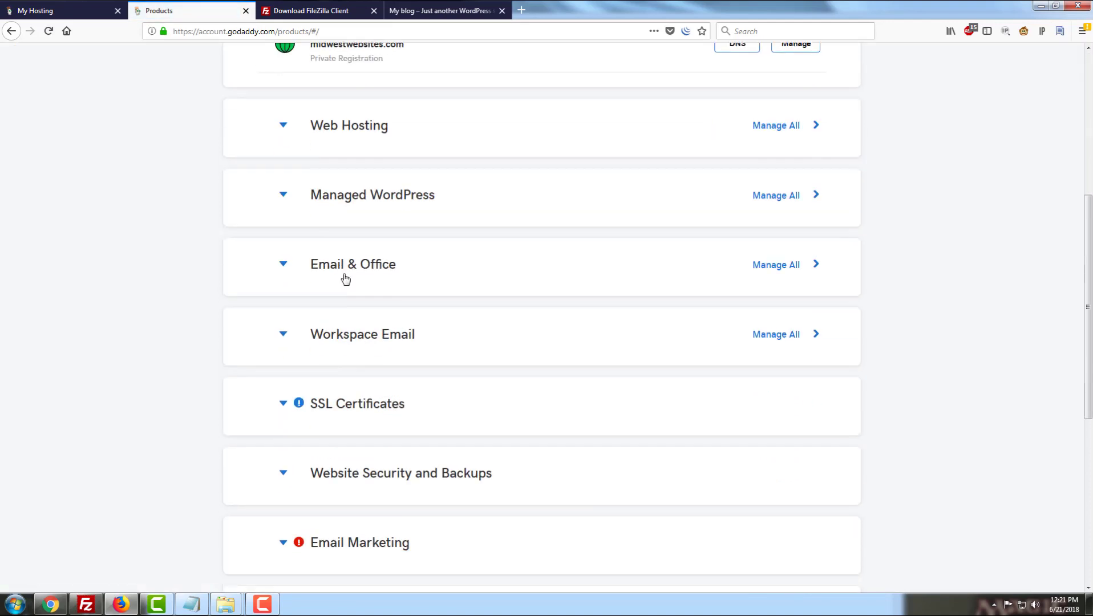
{"action": "left_click", "coordinate": [413, 198]}
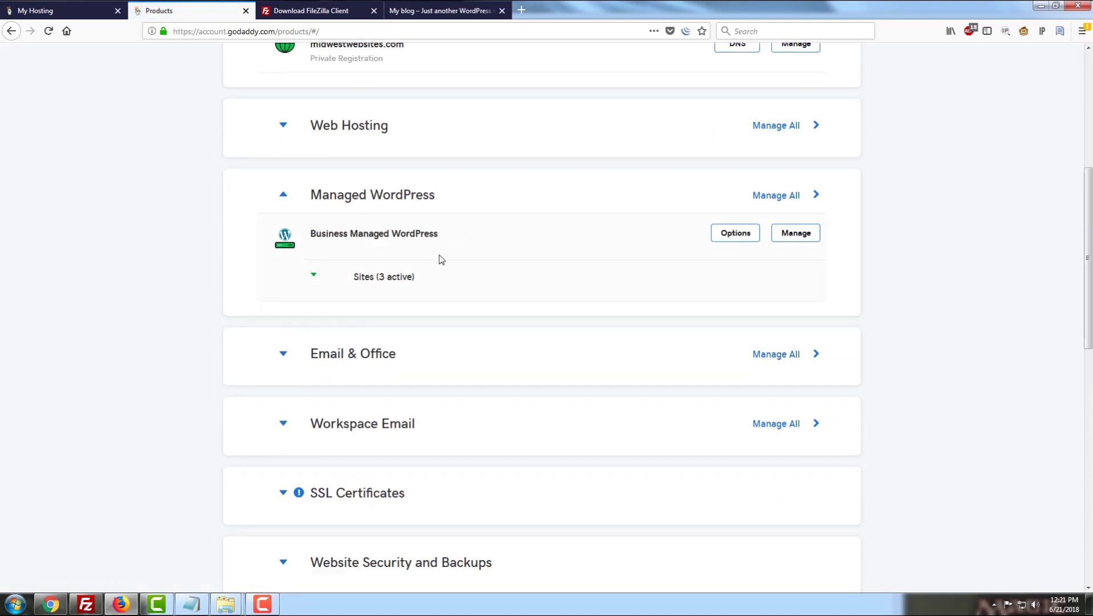
{"action": "left_click", "coordinate": [415, 209]}
{"action": "scroll", "coordinate": [427, 315], "scroll_direction": "down", "scroll_amount": 1}
{"action": "scroll", "coordinate": [420, 269], "scroll_direction": "up", "scroll_amount": 1}
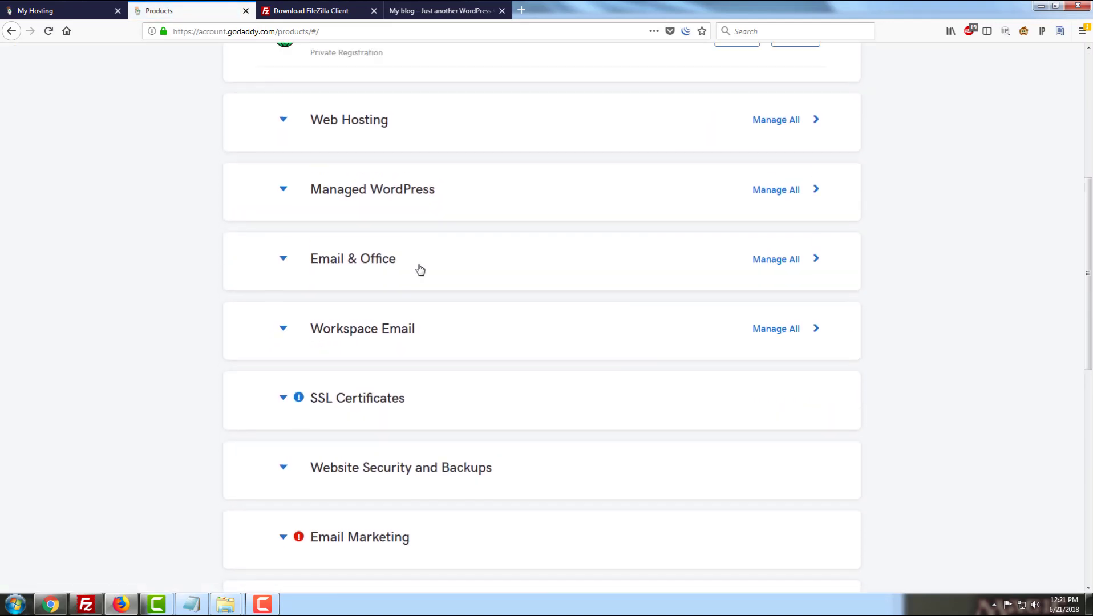
{"action": "left_click", "coordinate": [387, 131]}
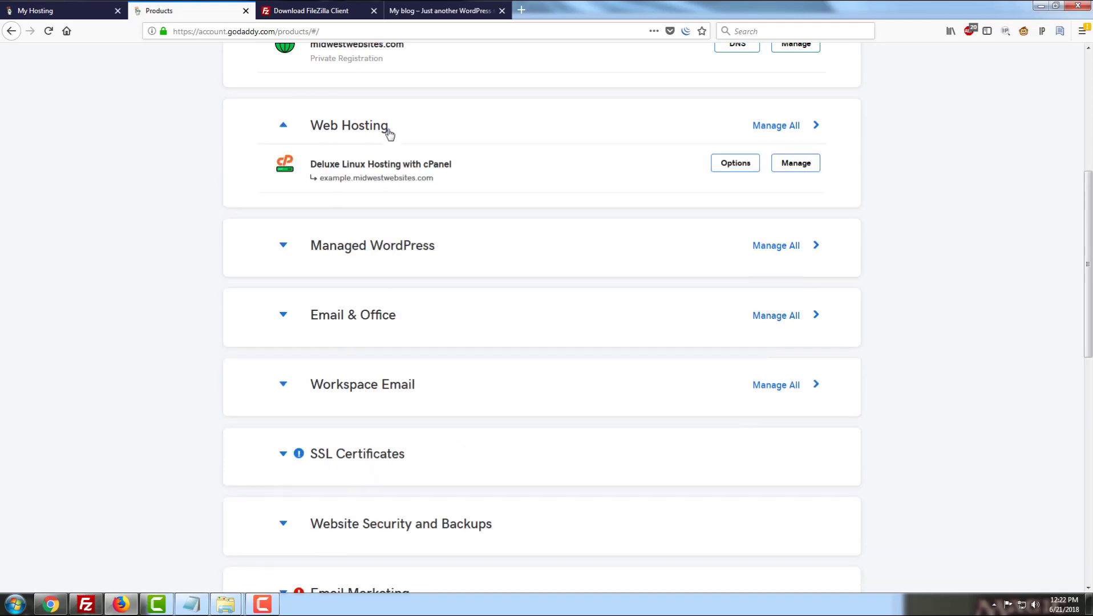
{"action": "left_click", "coordinate": [793, 166]}
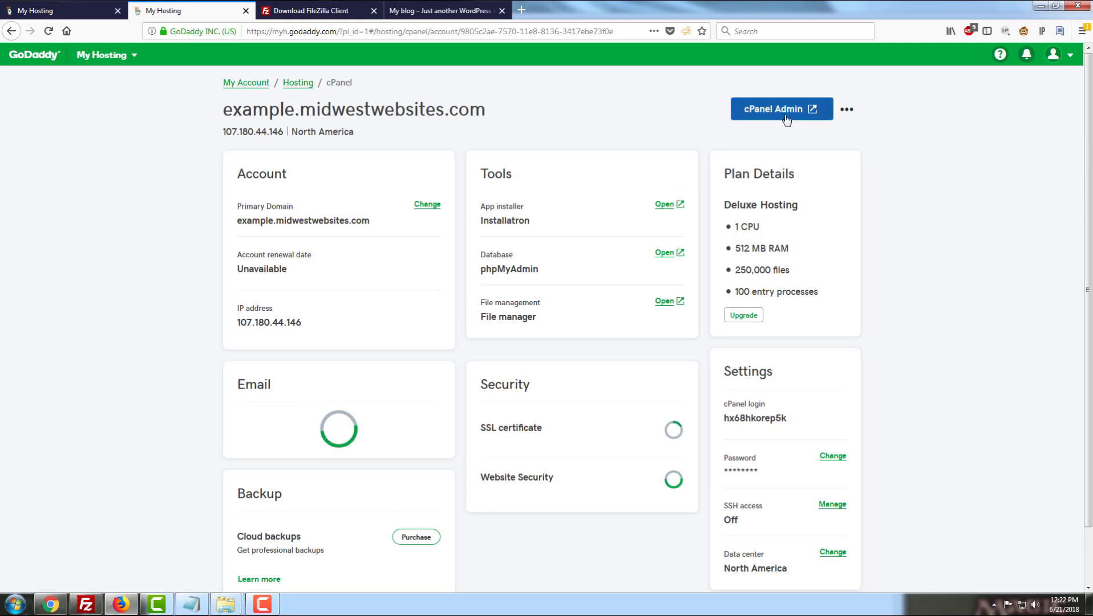
{"action": "left_click", "coordinate": [786, 118]}
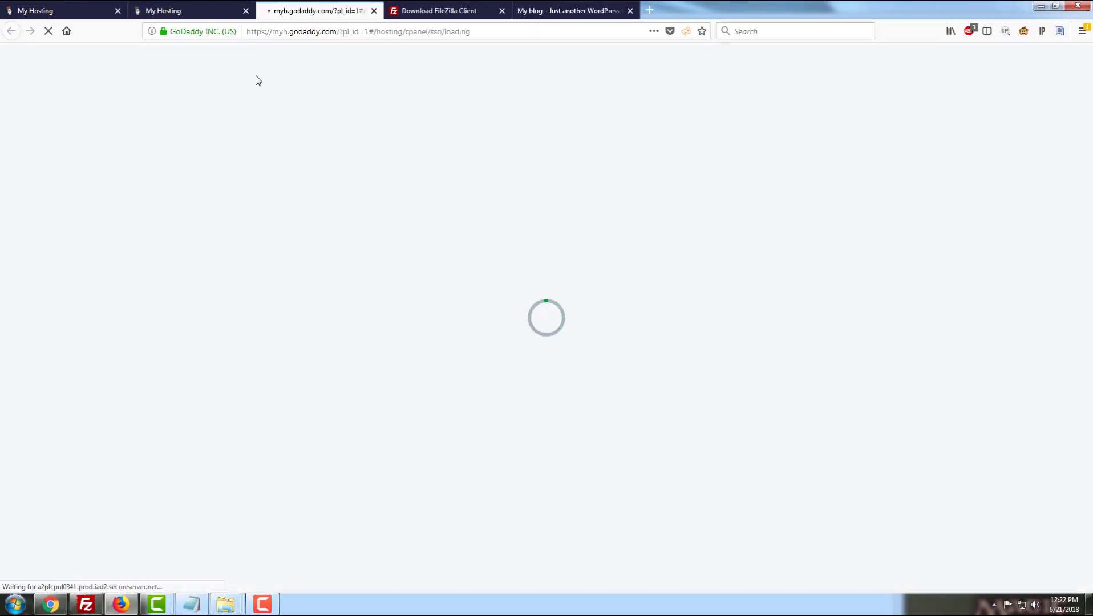
{"action": "left_click", "coordinate": [117, 11]}
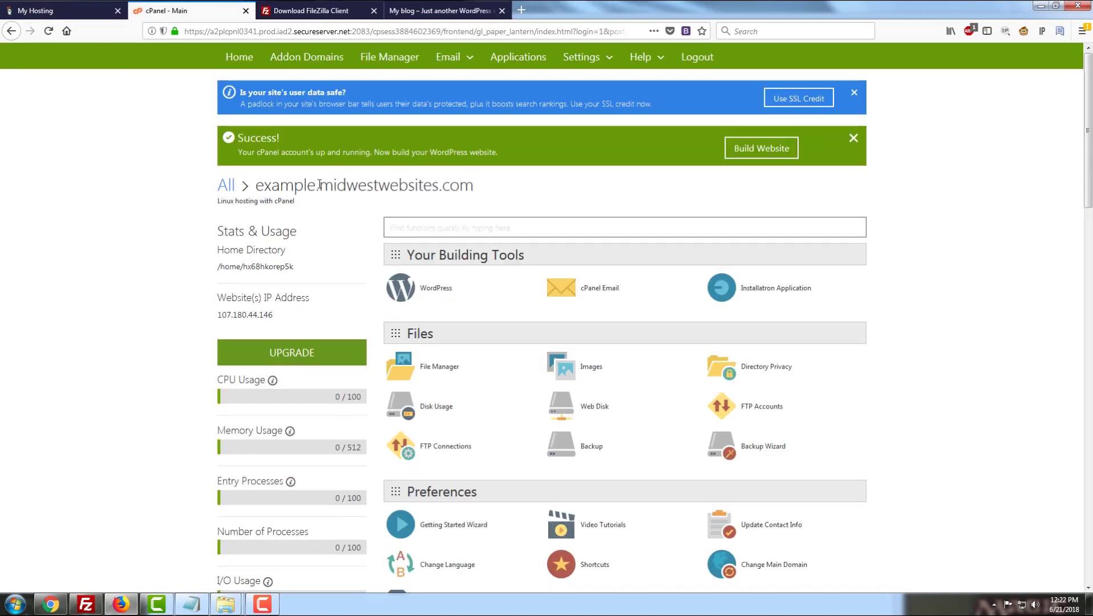
Step: Open cPanel's File Manager on the site's public_html folder
{"action": "left_click", "coordinate": [372, 59]}
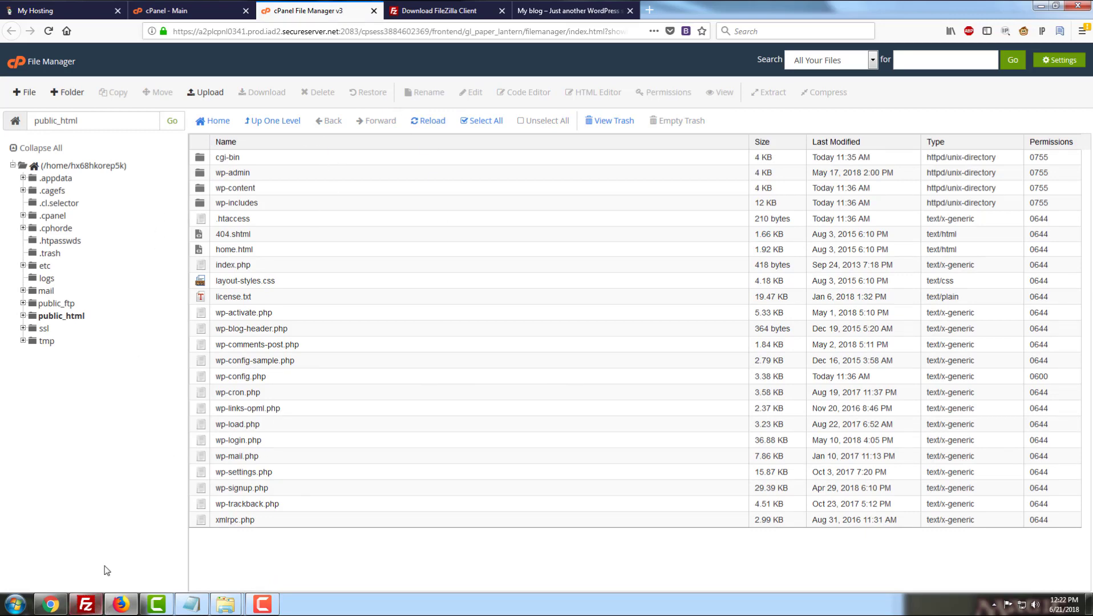
Step: Switch to FileZilla and download everything in the remote public_html folder except the parent-folder entry into the local Example Backup folder
{"action": "left_click", "coordinate": [87, 606]}
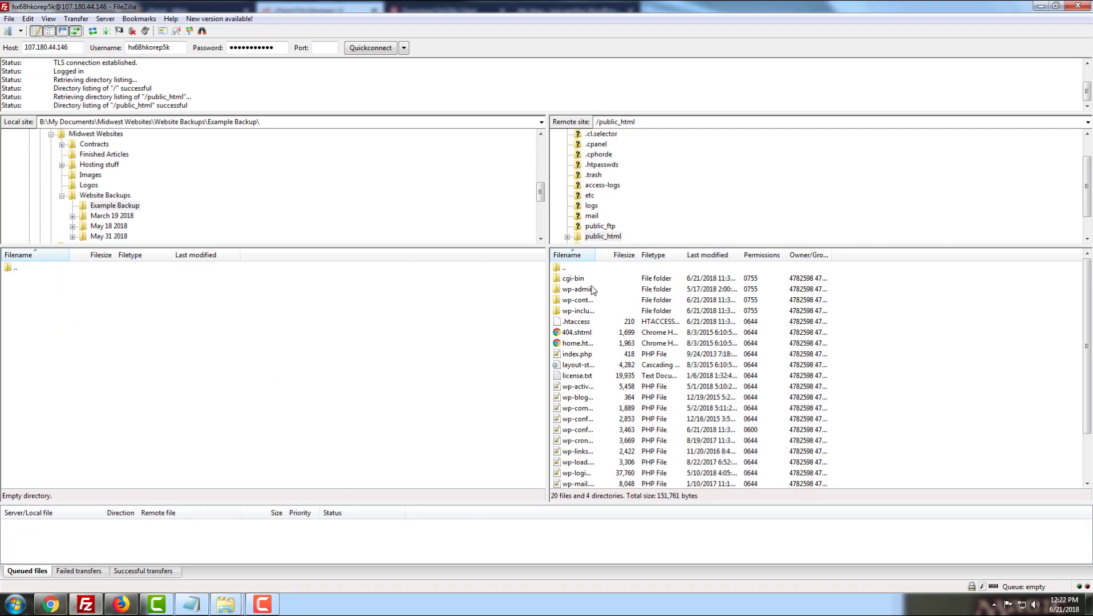
{"action": "scroll", "coordinate": [882, 422], "scroll_direction": "down", "scroll_amount": 2}
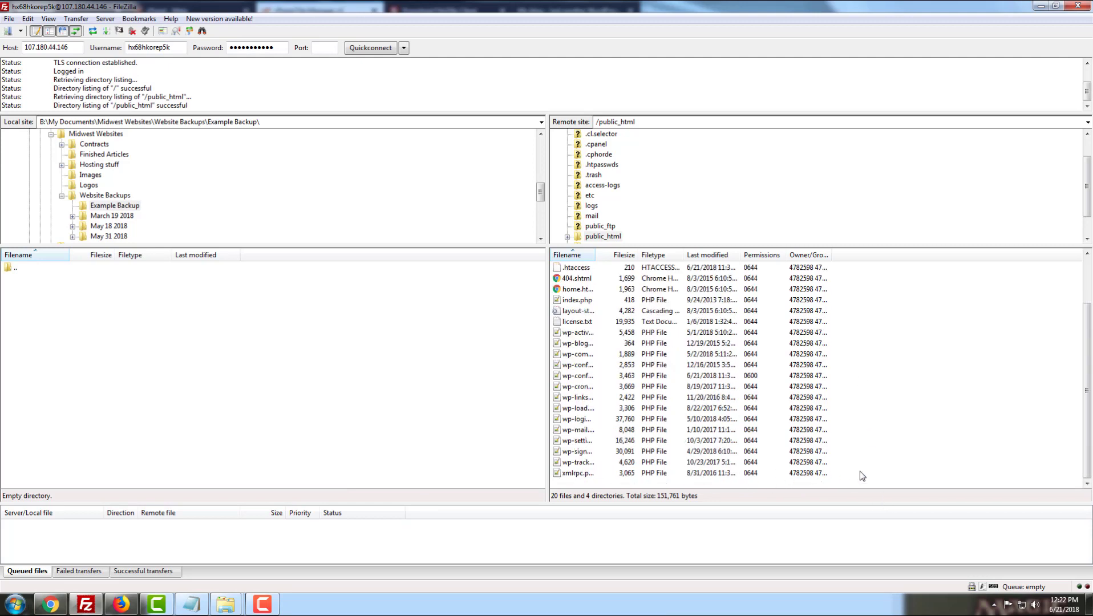
{"action": "left_click_drag", "start_coordinate": [862, 476], "coordinate": [692, 305]}
{"action": "left_click", "coordinate": [922, 364]}
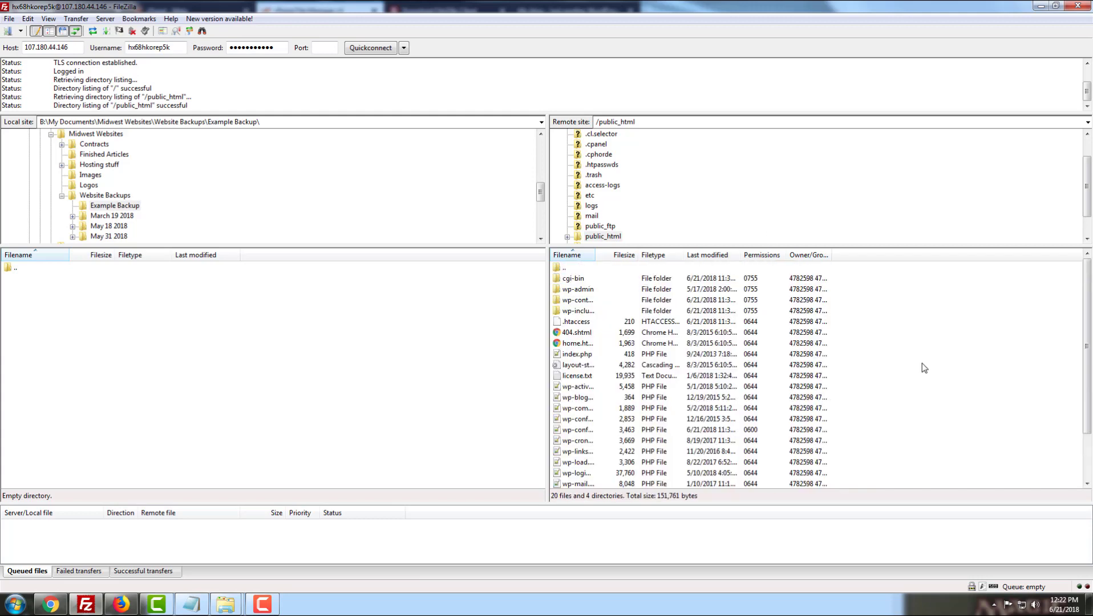
{"action": "left_click", "coordinate": [914, 397]}
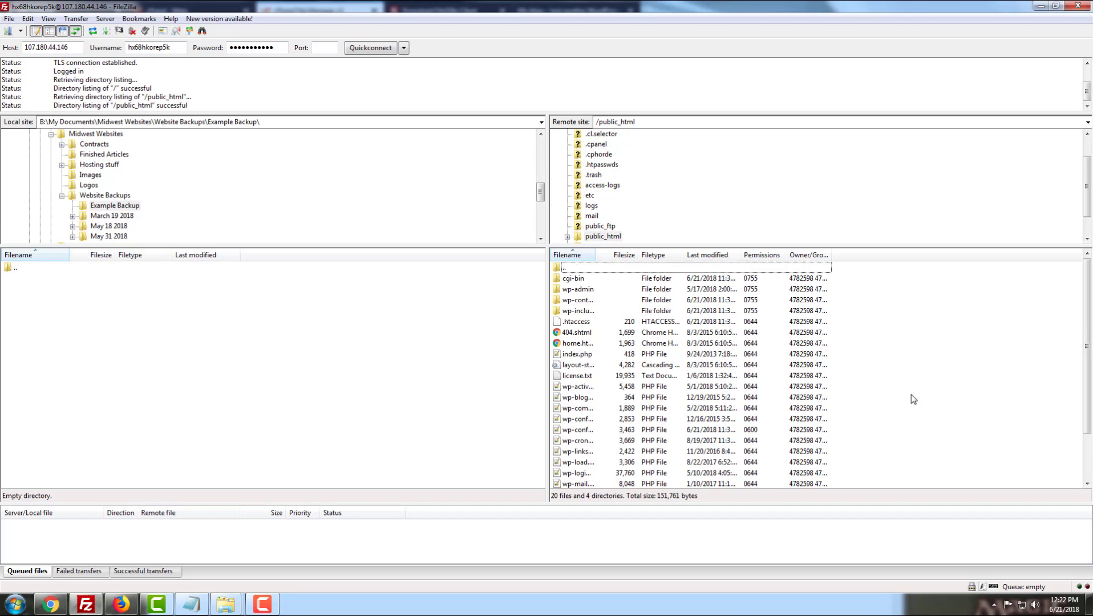
{"action": "key", "text": "ctrl+a"}
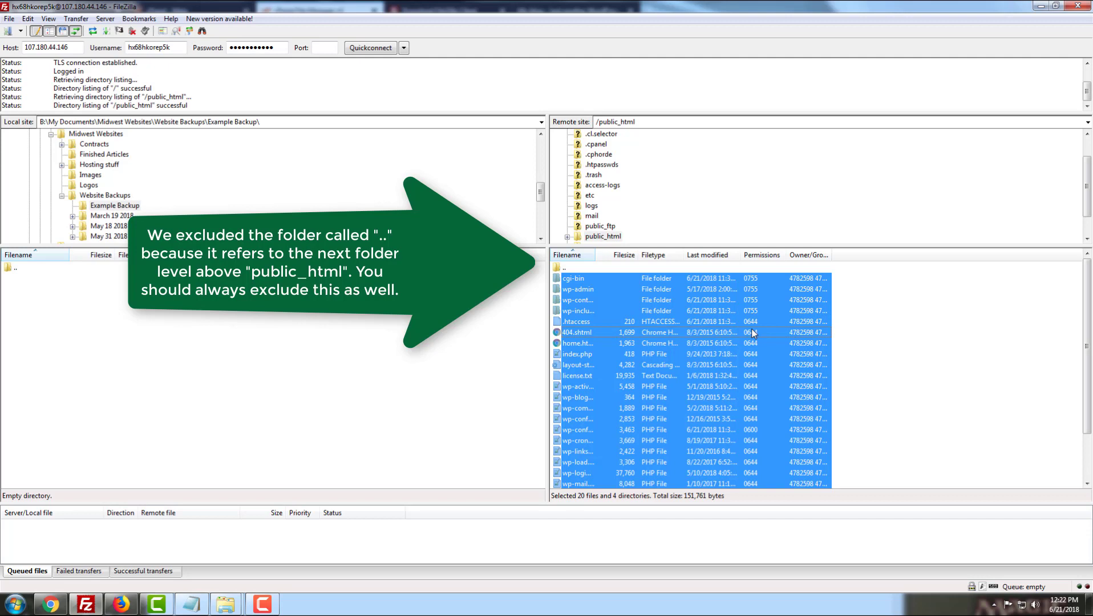
{"action": "left_click_drag", "start_coordinate": [752, 330], "coordinate": [218, 357]}
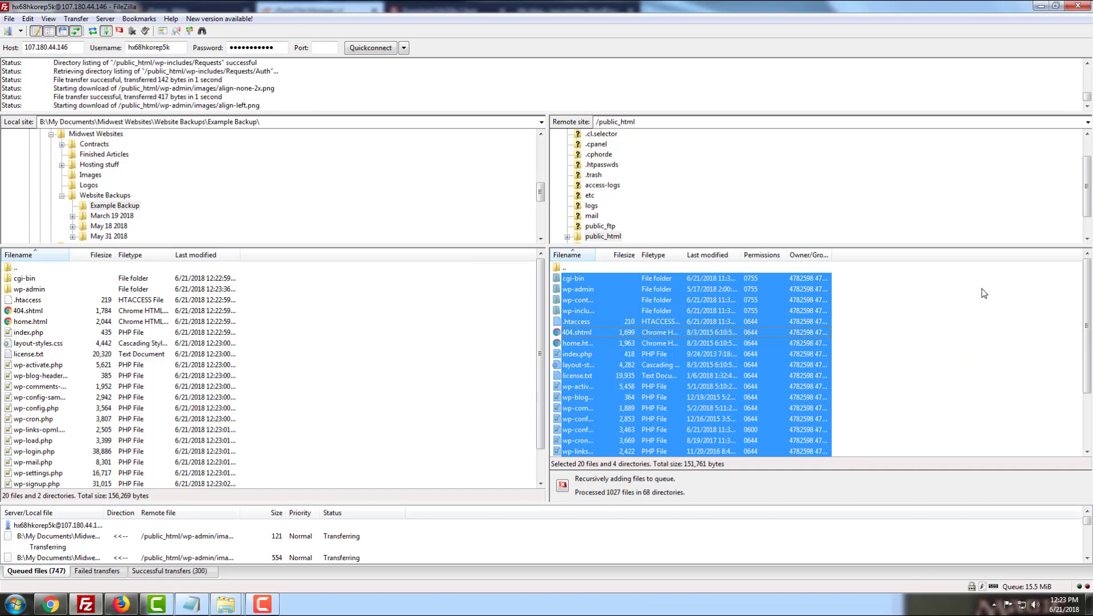
Step: Clear the remote selection and look over the public_html contents, including the wp-content folder, during the transfer
{"action": "left_click", "coordinate": [942, 317]}
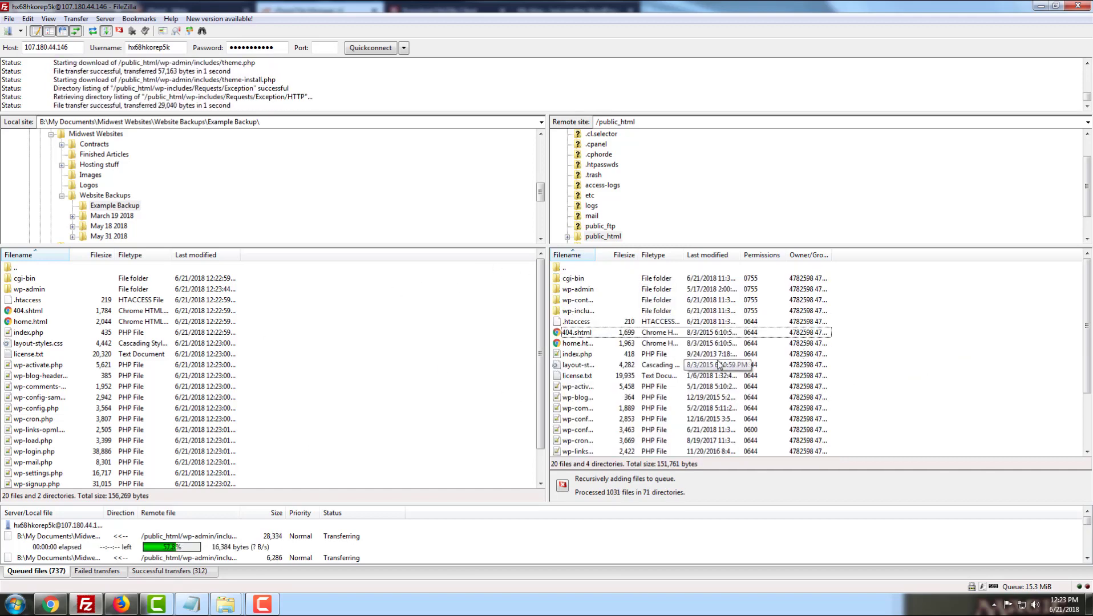
{"action": "scroll", "coordinate": [719, 366], "scroll_direction": "down", "scroll_amount": 2}
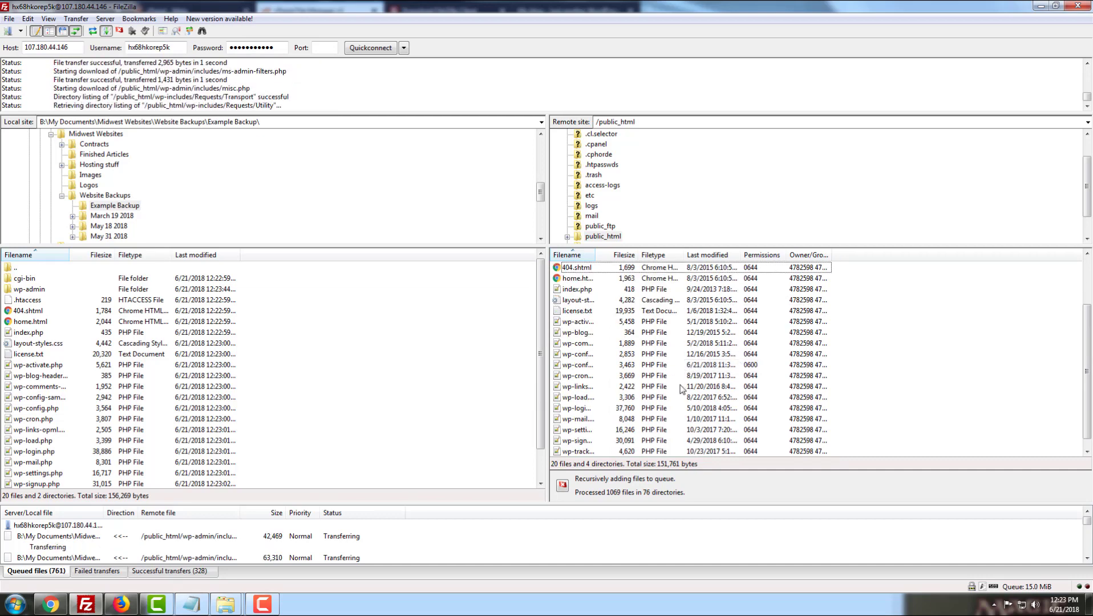
{"action": "scroll", "coordinate": [691, 397], "scroll_direction": "up", "scroll_amount": 1}
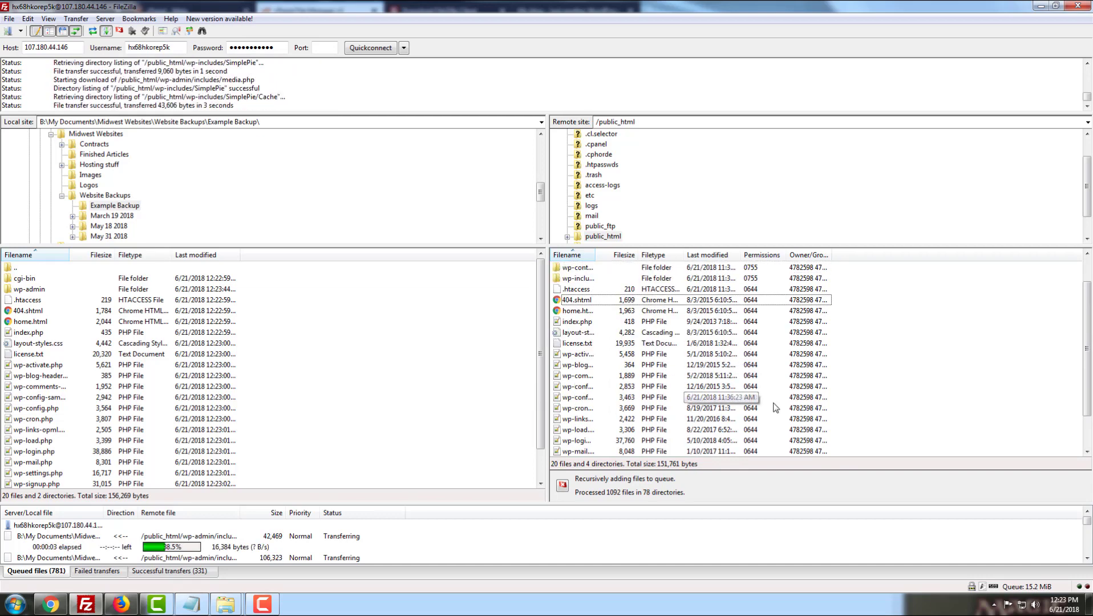
{"action": "scroll", "coordinate": [774, 407], "scroll_direction": "up", "scroll_amount": 1}
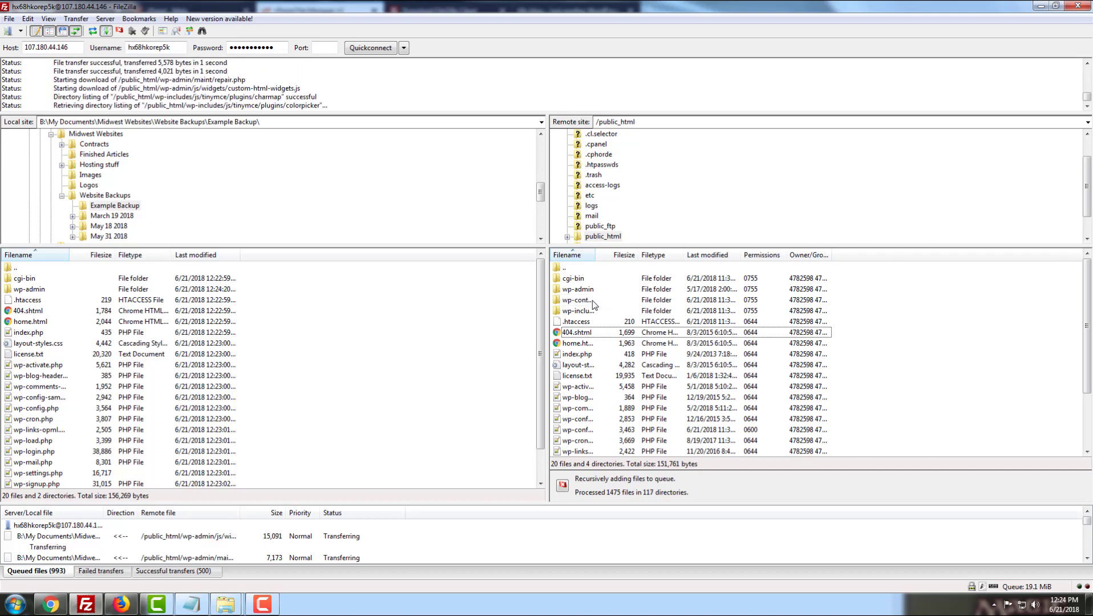
{"action": "left_click", "coordinate": [593, 301]}
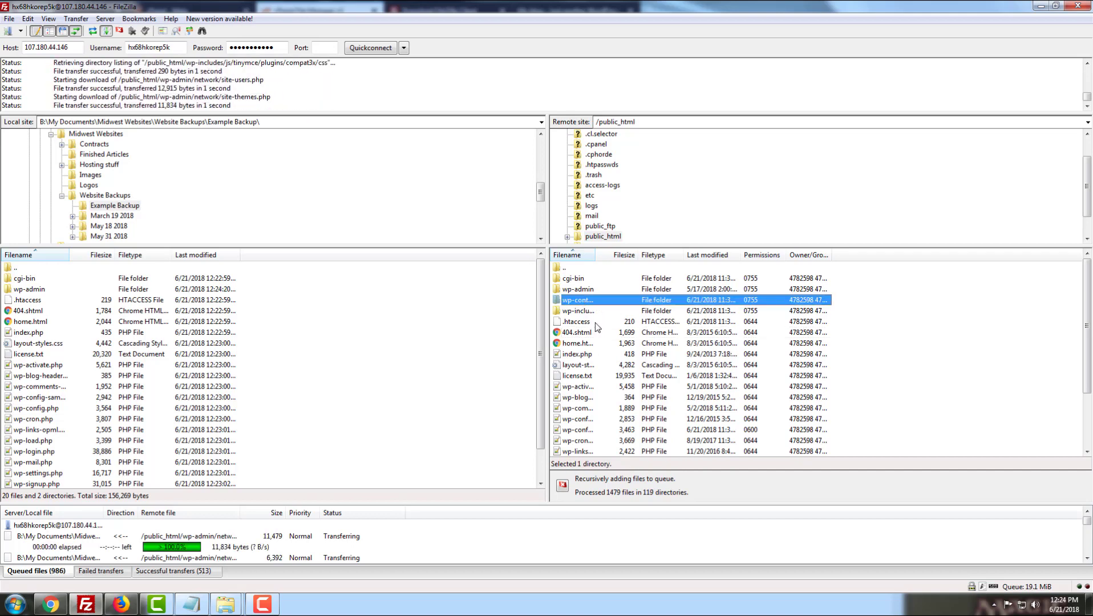
{"action": "scroll", "coordinate": [605, 356], "scroll_direction": "down", "scroll_amount": 1}
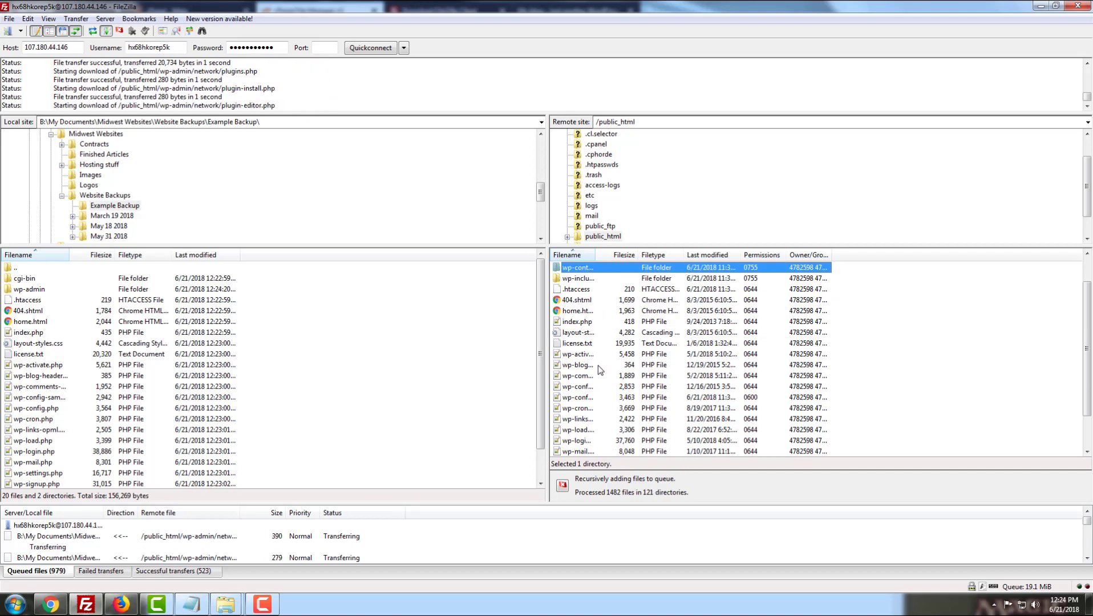
{"action": "right_click", "coordinate": [579, 402]}
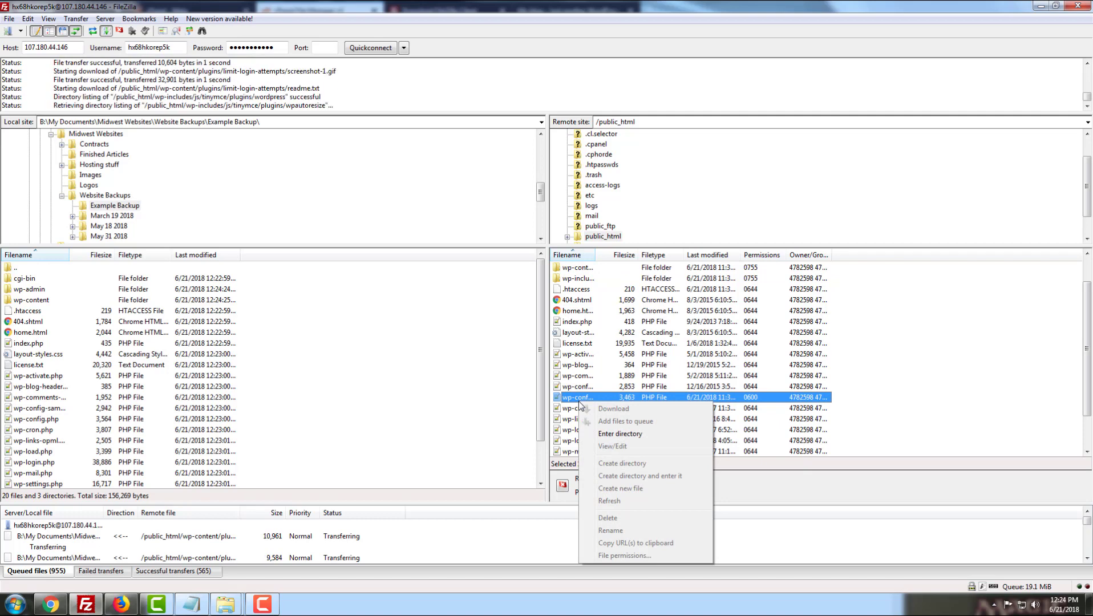
{"action": "key", "text": "Escape"}
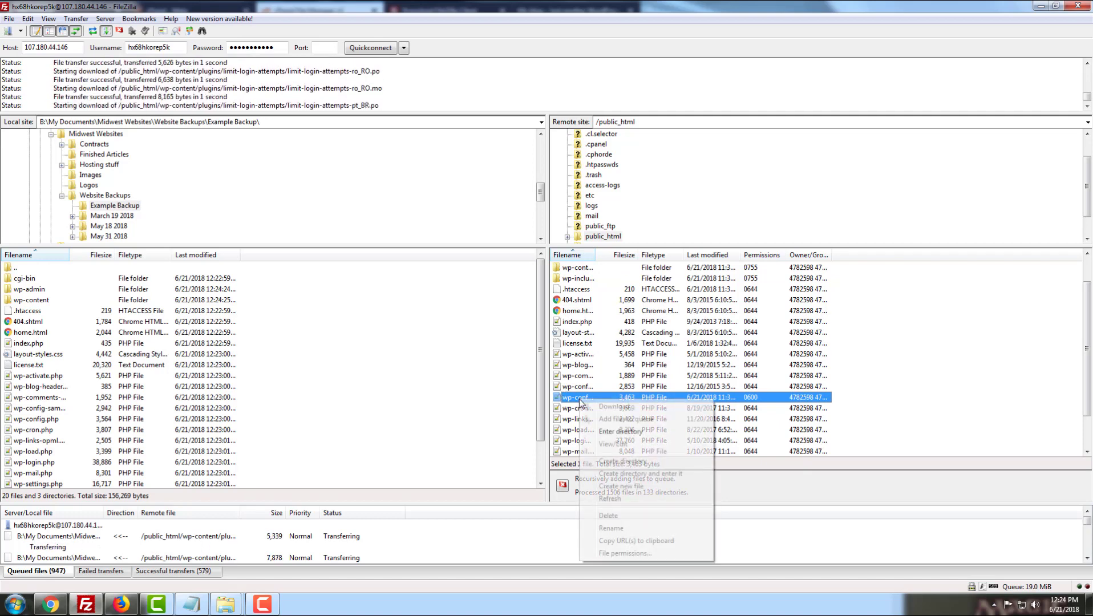
{"action": "right_click", "coordinate": [580, 402]}
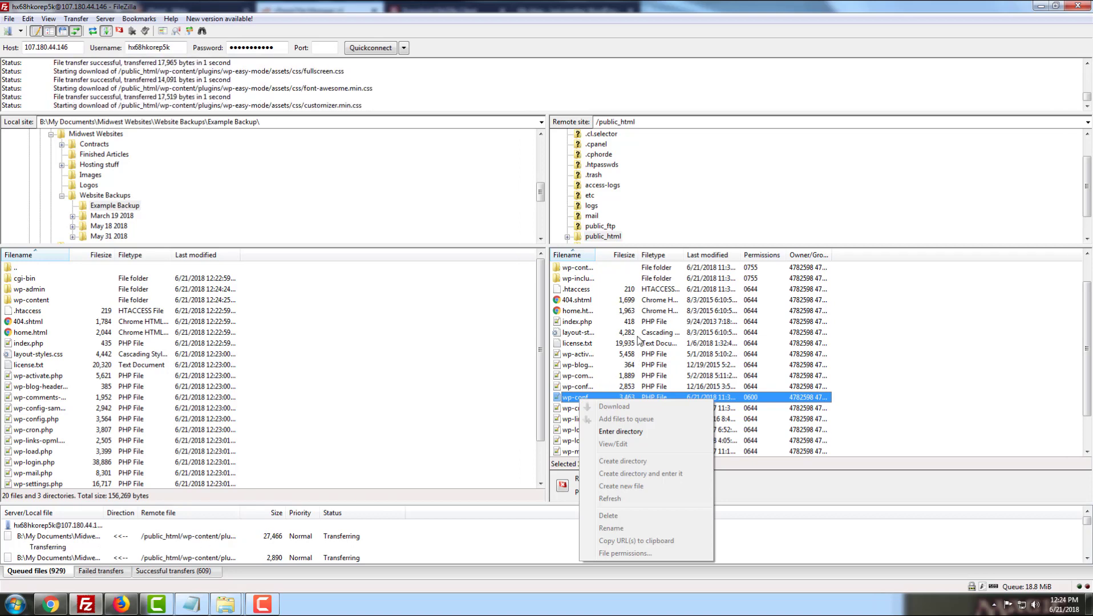
{"action": "left_click", "coordinate": [779, 403]}
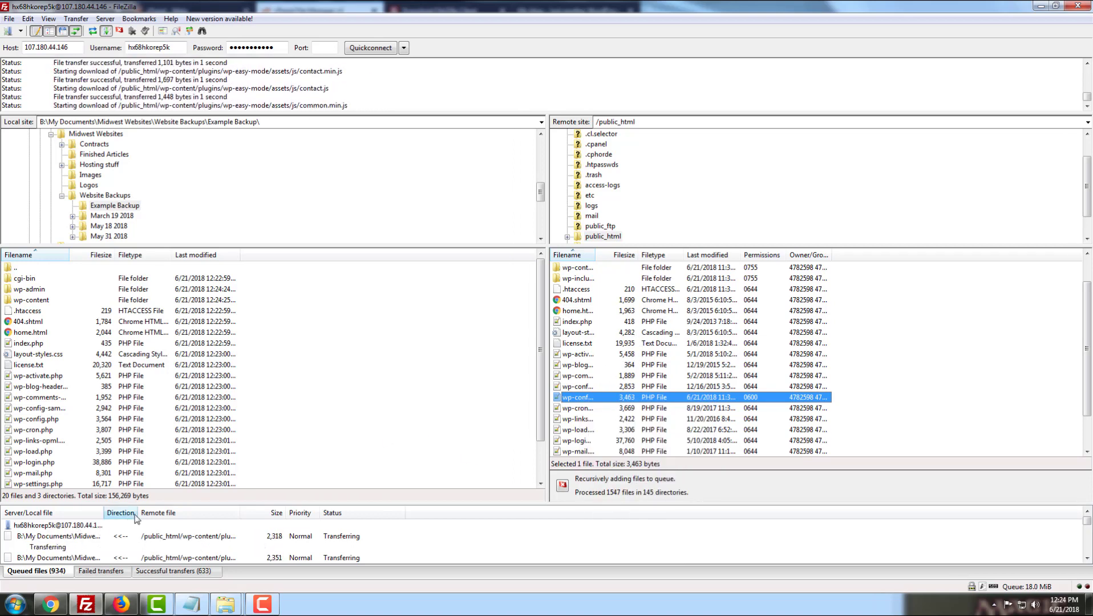
Step: Switch to Firefox, open wp-config.php from the File Manager in the code editor and look at its MySQL settings
{"action": "mouse_move", "coordinate": [129, 604]}
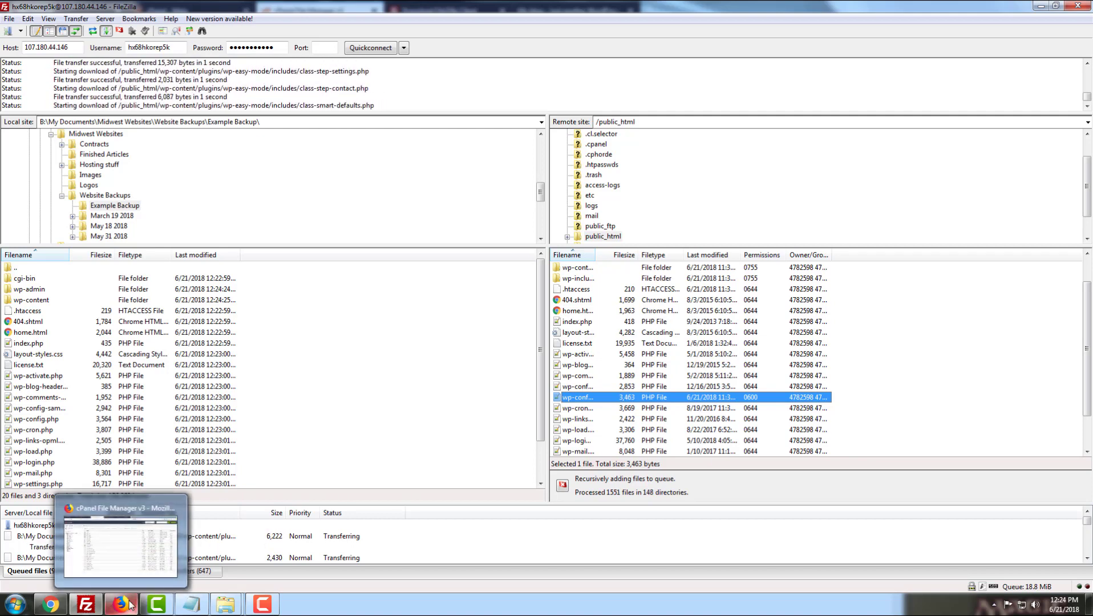
{"action": "left_click", "coordinate": [163, 546]}
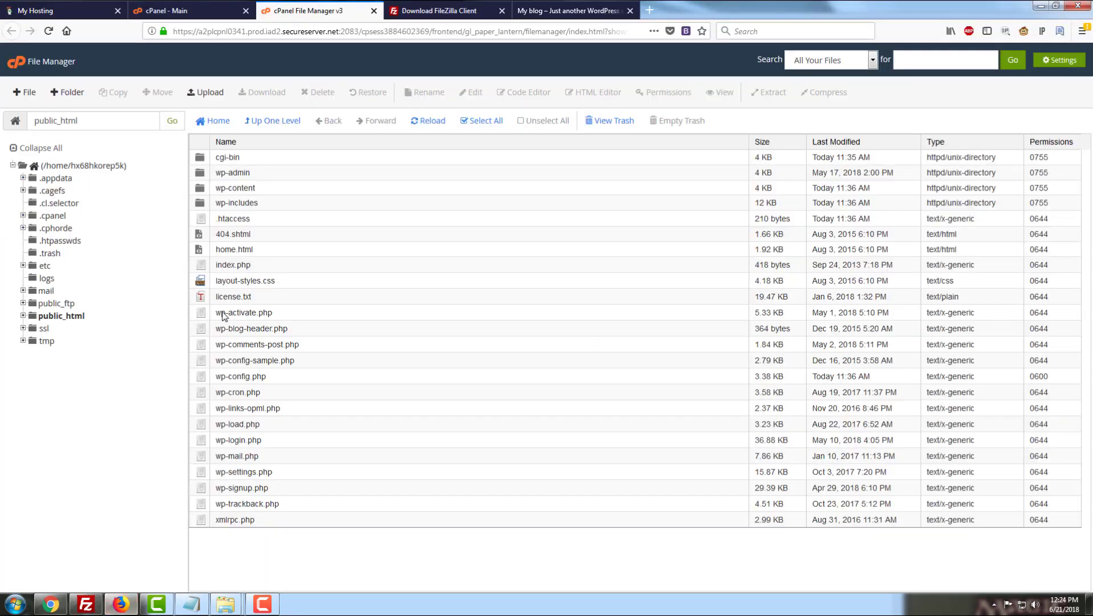
{"action": "right_click", "coordinate": [245, 380]}
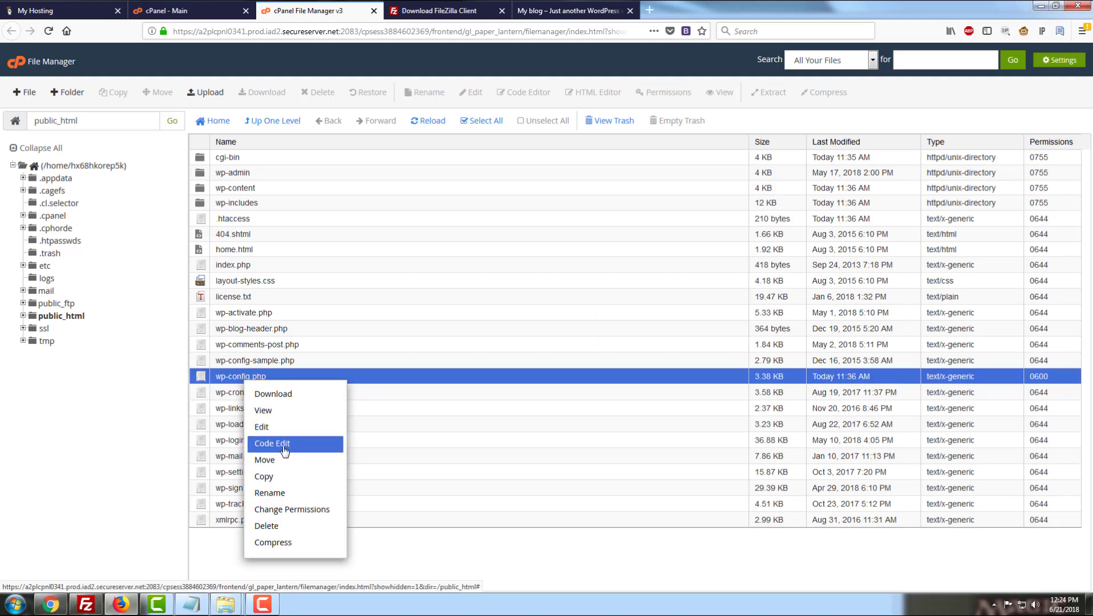
{"action": "left_click", "coordinate": [71, 442]}
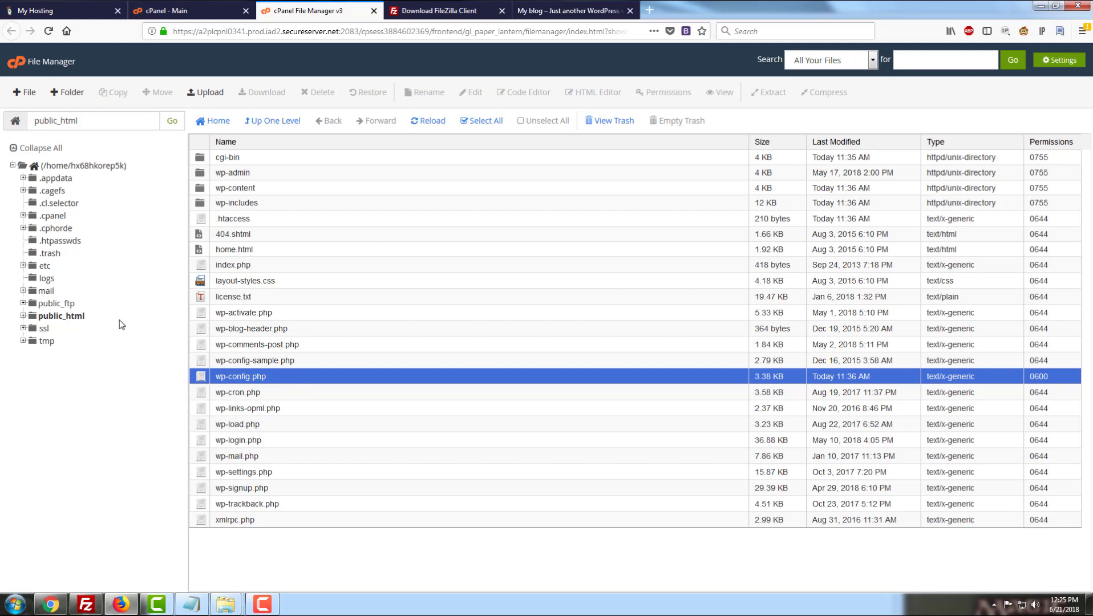
{"action": "right_click", "coordinate": [286, 378]}
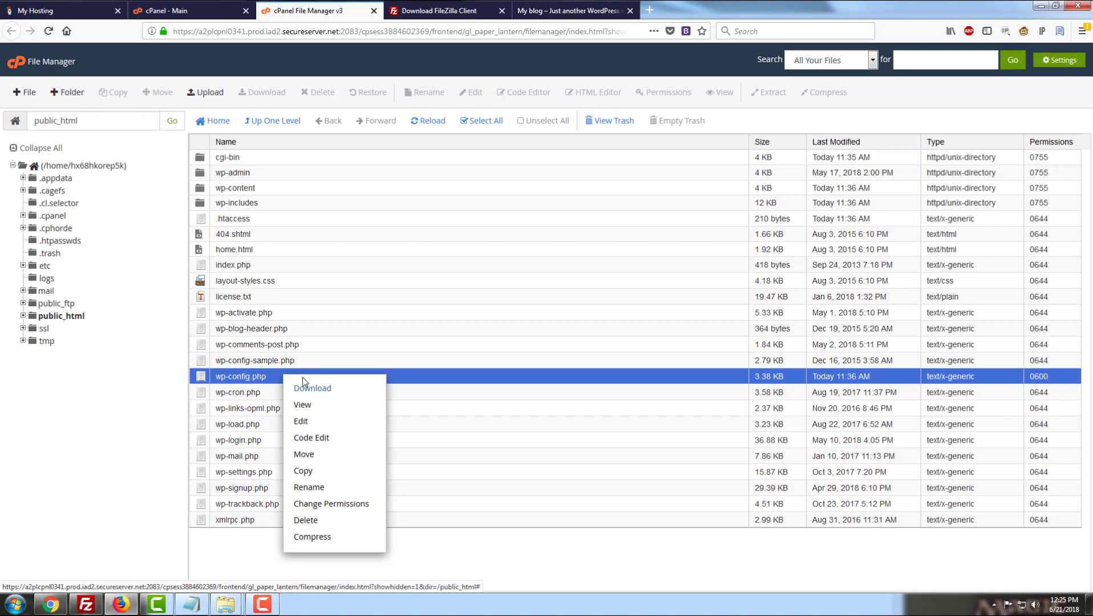
{"action": "left_click", "coordinate": [316, 437]}
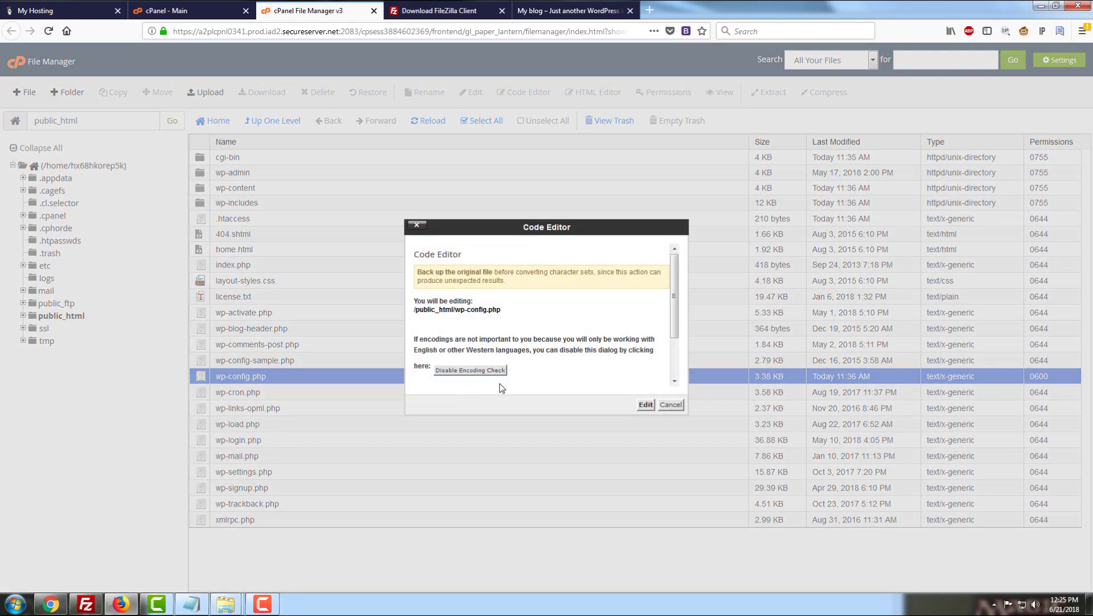
{"action": "left_click", "coordinate": [645, 406]}
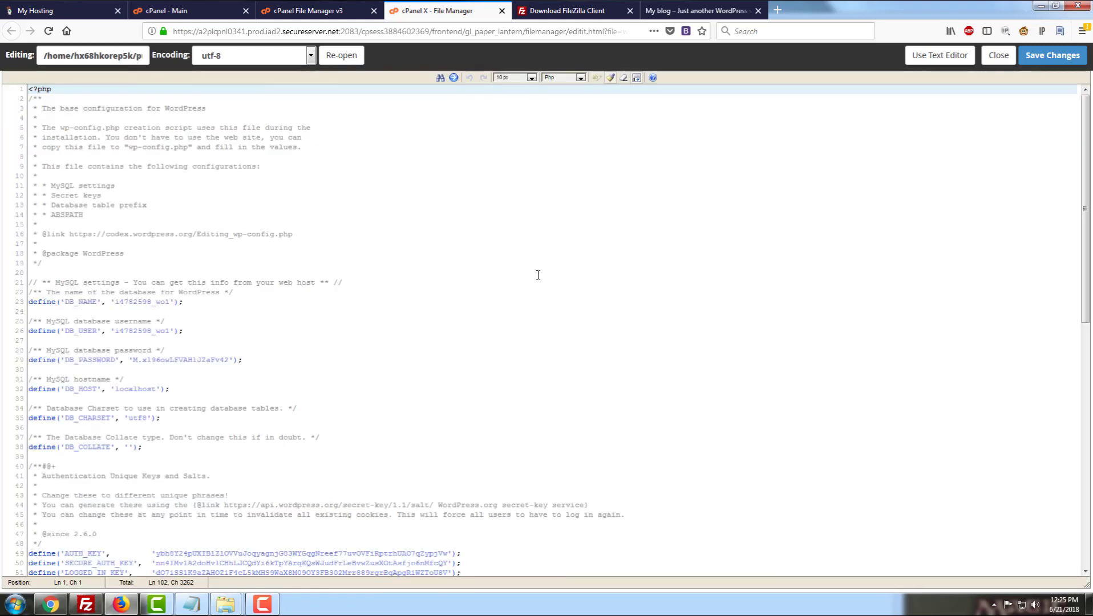
{"action": "left_click", "coordinate": [538, 275]}
{"action": "scroll", "coordinate": [365, 317], "scroll_direction": "down", "scroll_amount": 2}
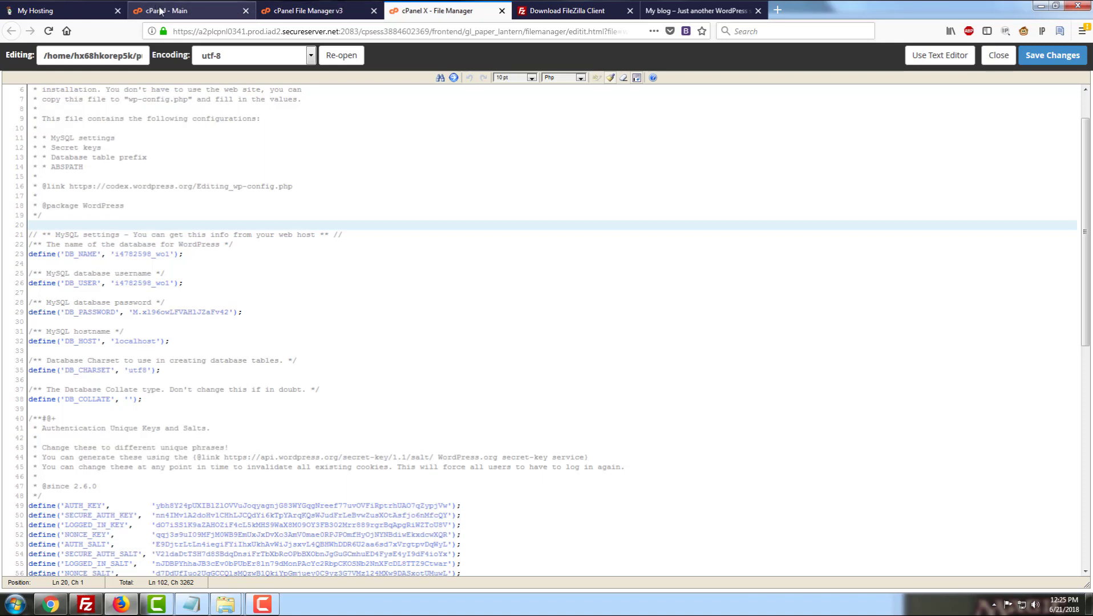
Step: Return to the main cPanel page, filter its functions by "php" and open phpMyAdmin
{"action": "left_click", "coordinate": [161, 11]}
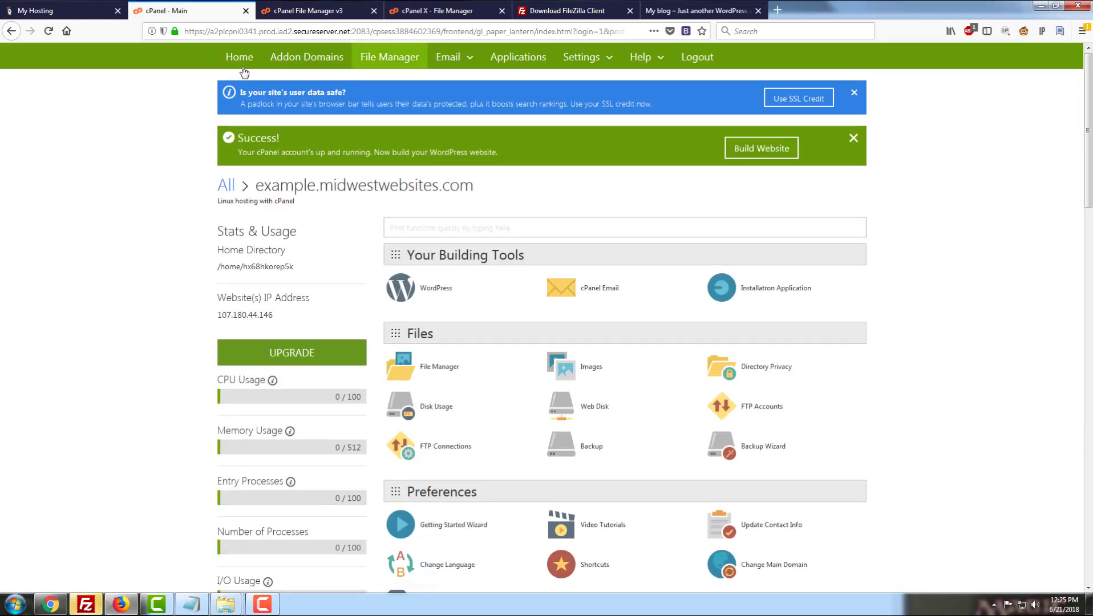
{"action": "left_click", "coordinate": [484, 230]}
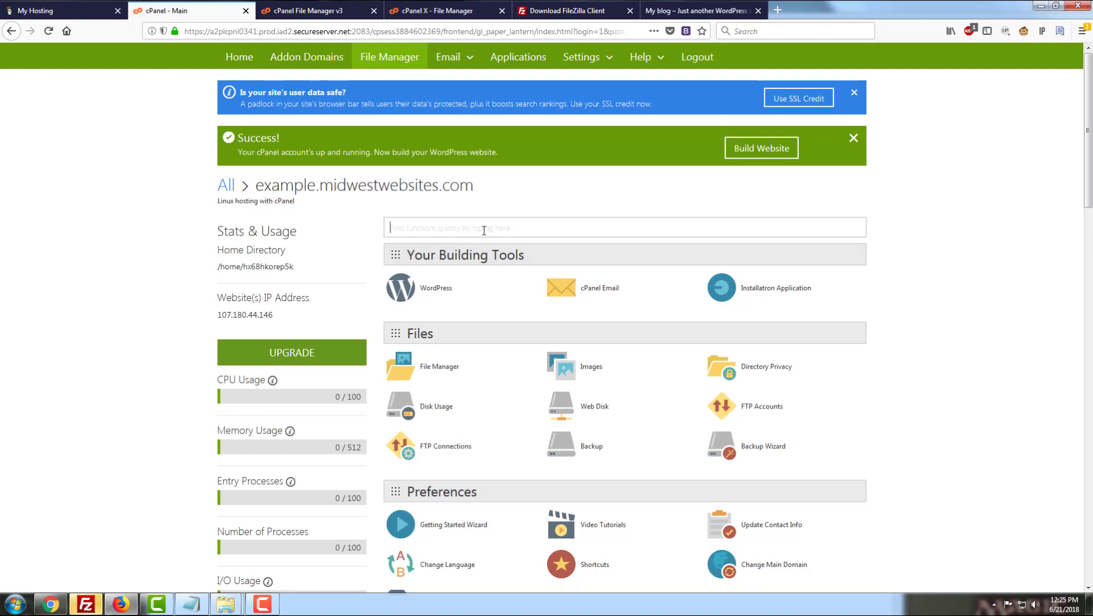
{"action": "type", "text": "php"}
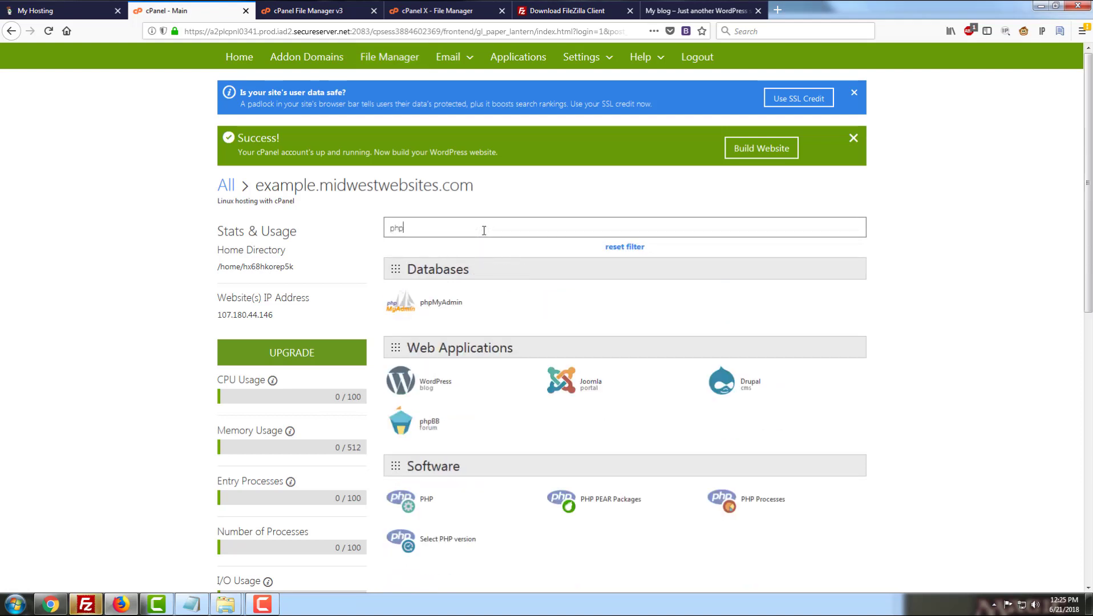
{"action": "left_click", "coordinate": [441, 303]}
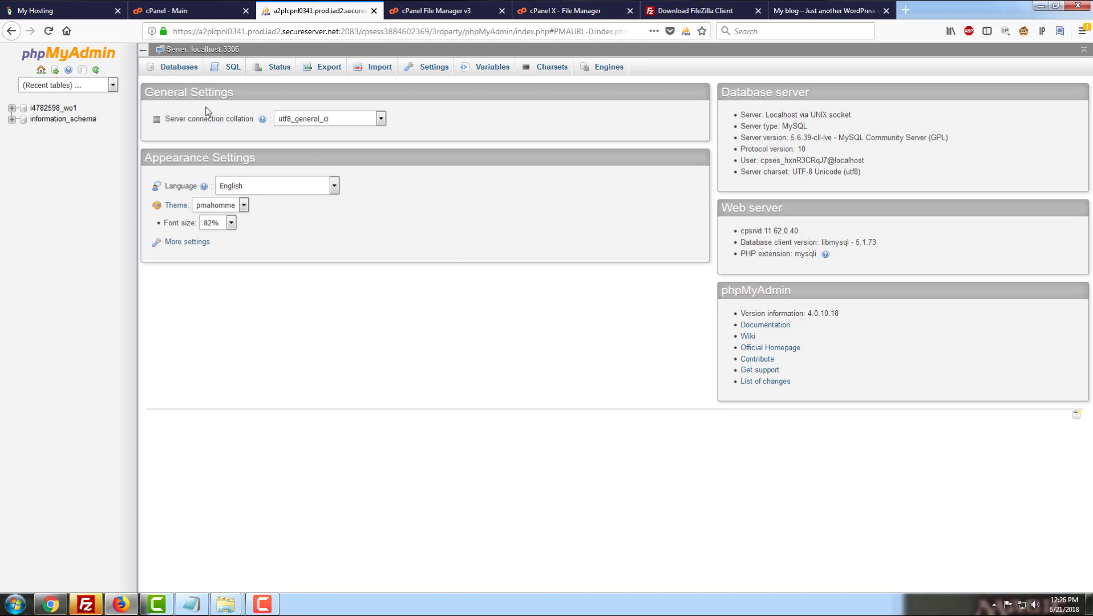
Step: Expand the WordPress database and look through the first rows of its wo_options table, continuing to the second page
{"action": "left_click", "coordinate": [12, 110]}
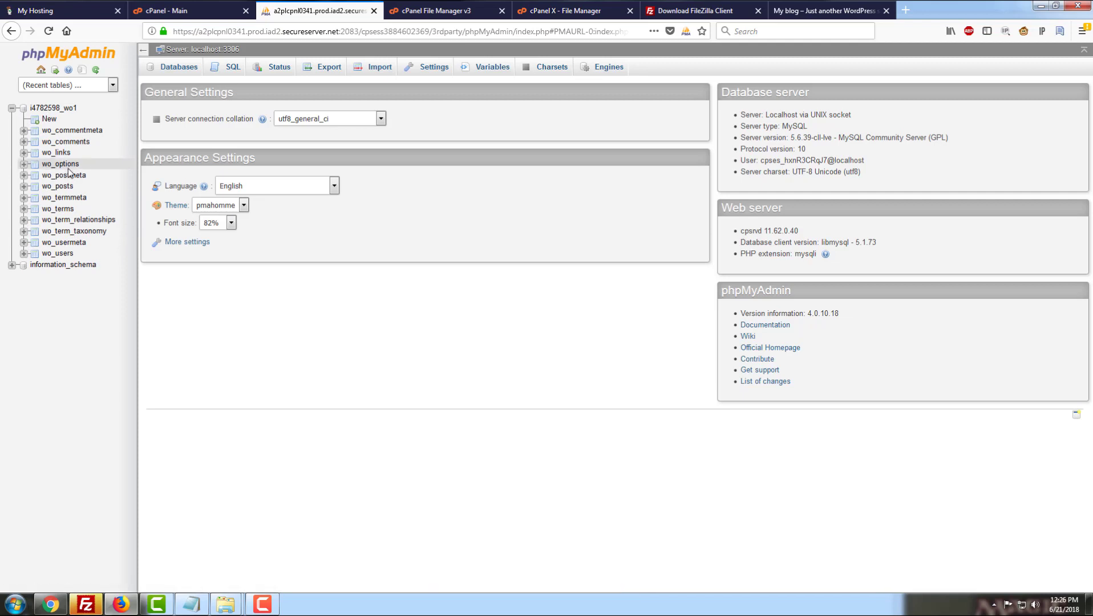
{"action": "left_click", "coordinate": [67, 164]}
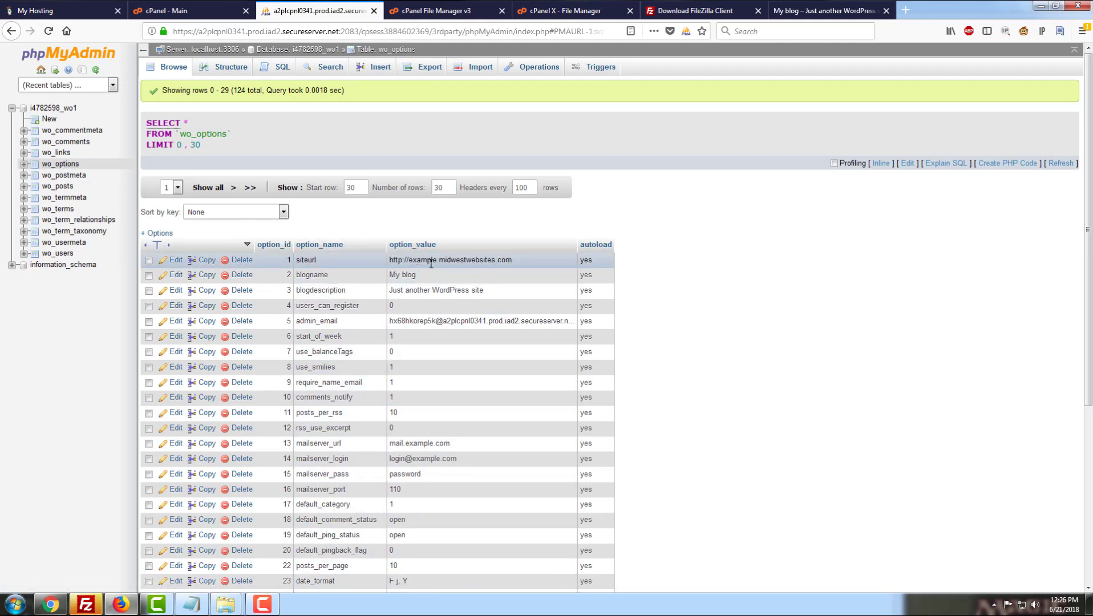
{"action": "scroll", "coordinate": [499, 268], "scroll_direction": "down", "scroll_amount": 4}
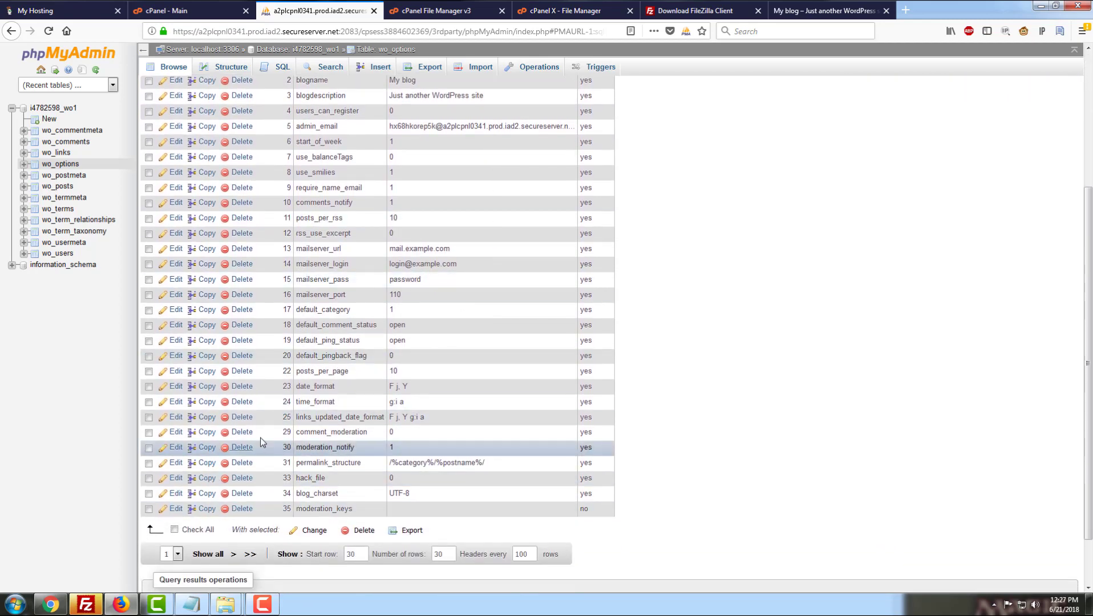
{"action": "scroll", "coordinate": [261, 437], "scroll_direction": "up", "scroll_amount": 2}
{"action": "scroll", "coordinate": [254, 449], "scroll_direction": "down", "scroll_amount": 3}
{"action": "left_click", "coordinate": [235, 492]}
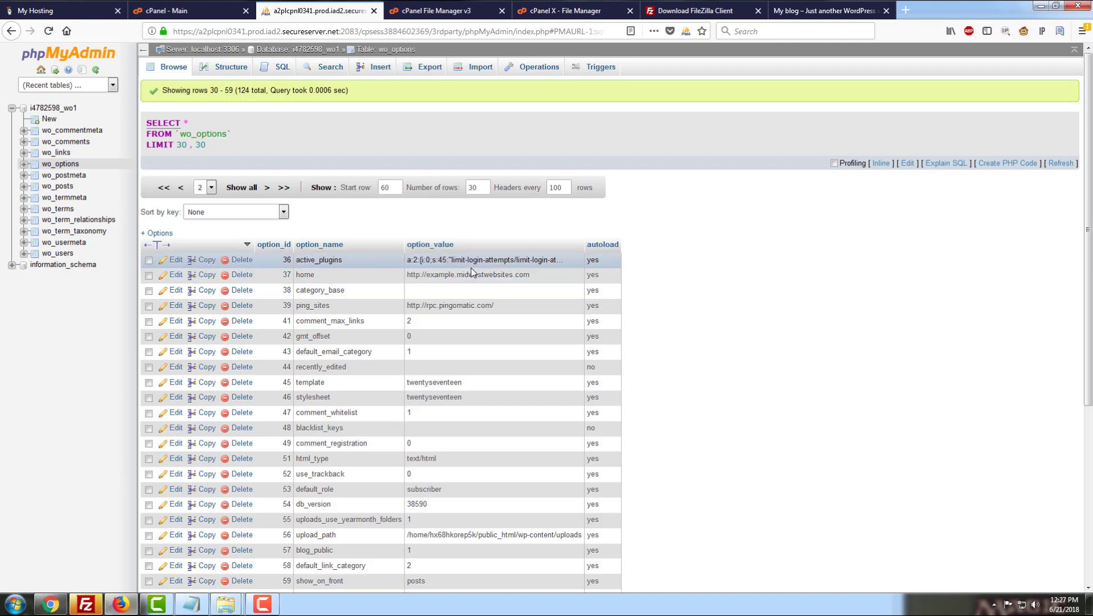
Step: Export the whole WordPress database with the Quick method in SQL format and save the resulting file to the computer
{"action": "left_click", "coordinate": [61, 111]}
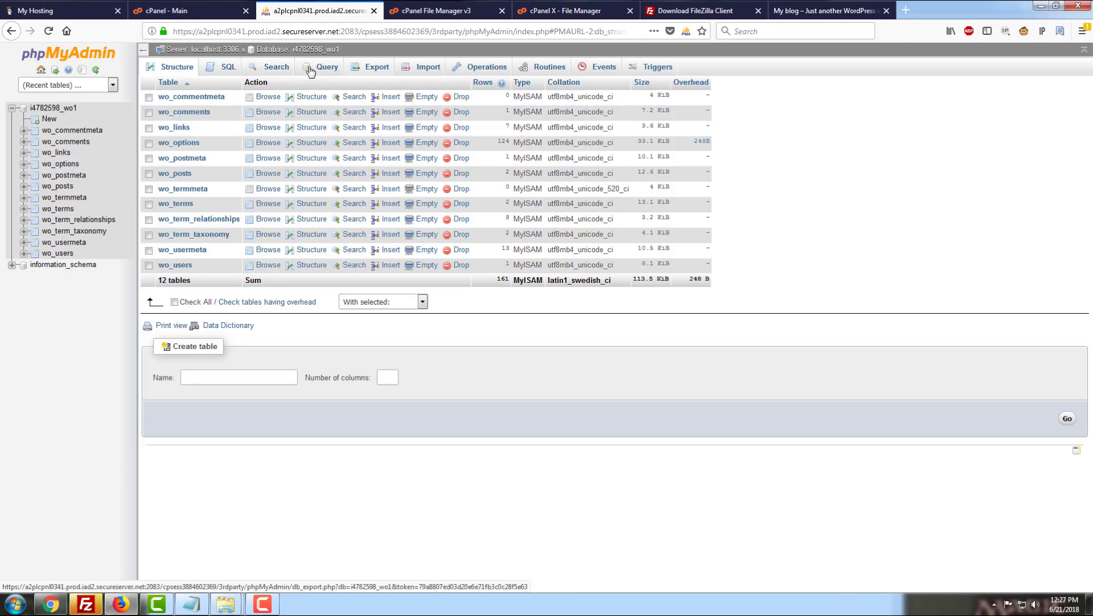
{"action": "left_click", "coordinate": [373, 69]}
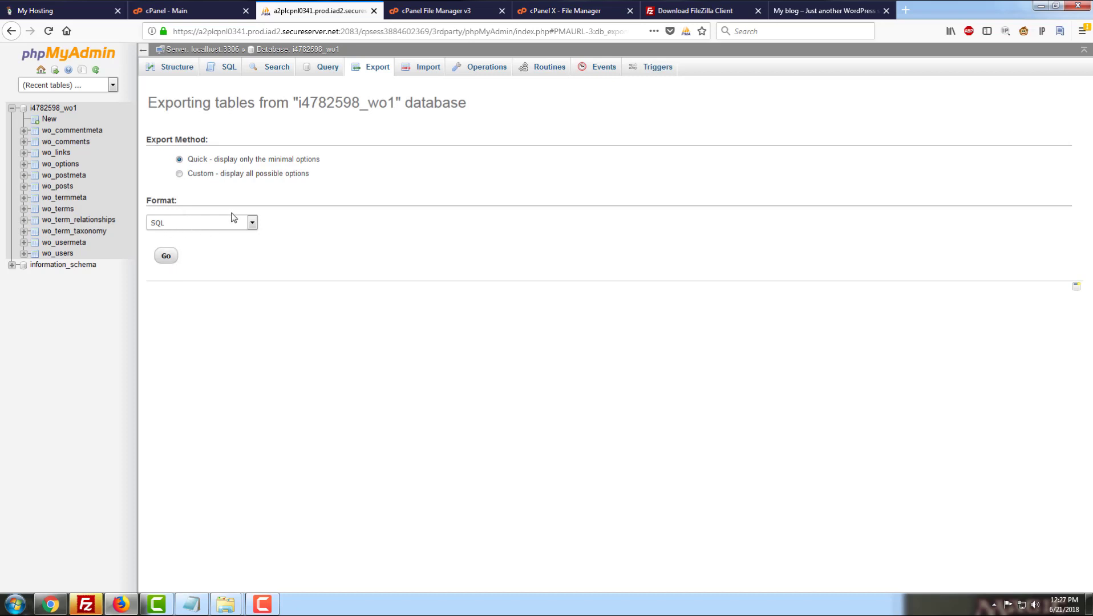
{"action": "left_click", "coordinate": [165, 257]}
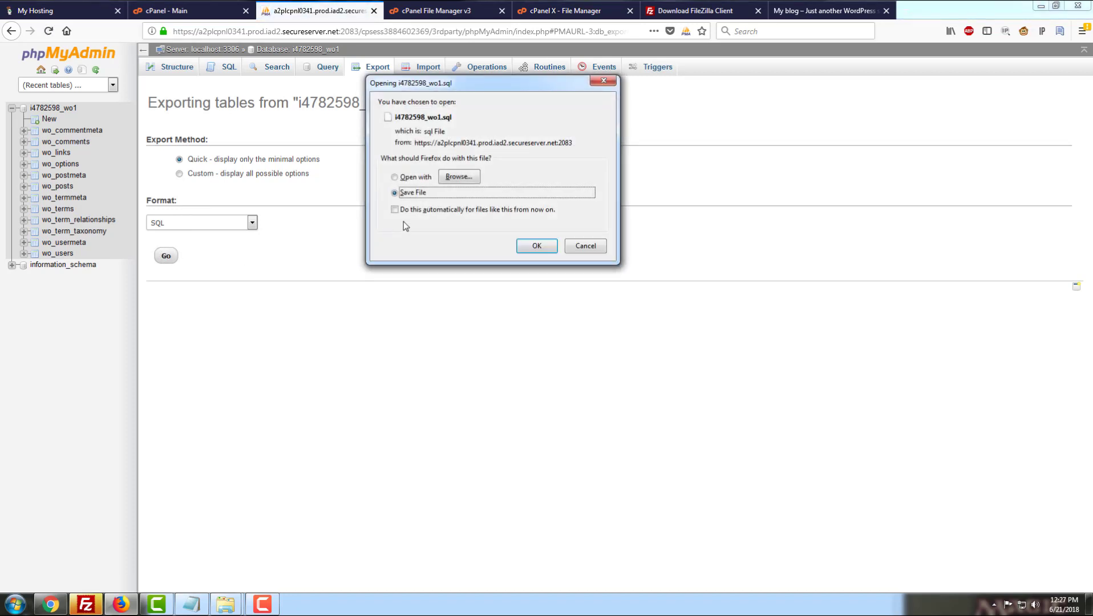
{"action": "left_click", "coordinate": [537, 251]}
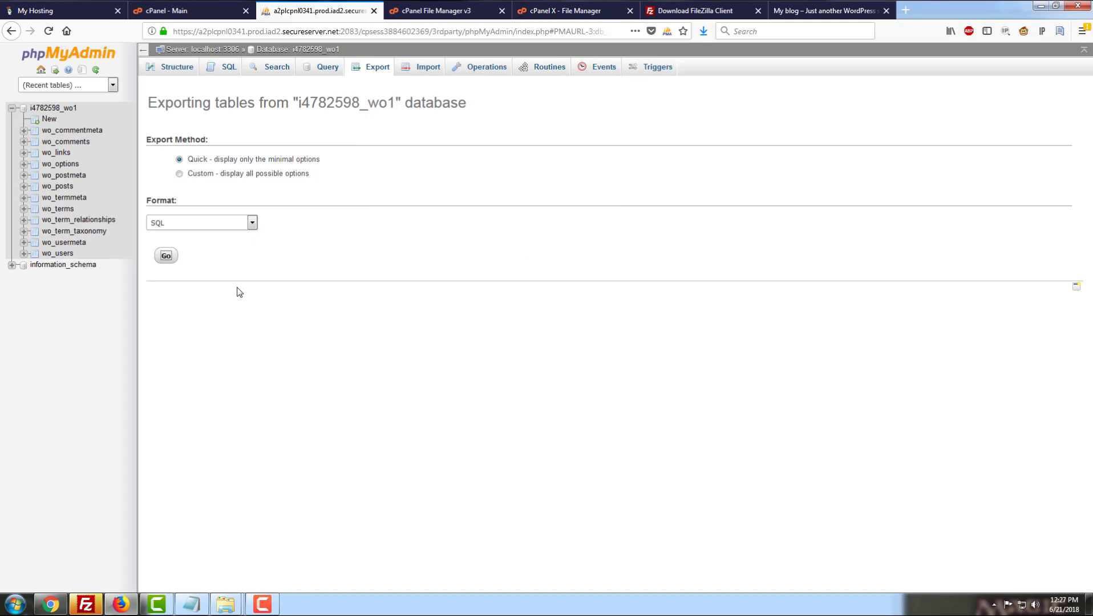
Step: Move the exported SQL file from the Downloads folder into the Example Backup folder inside Website Backups
{"action": "mouse_move", "coordinate": [84, 605]}
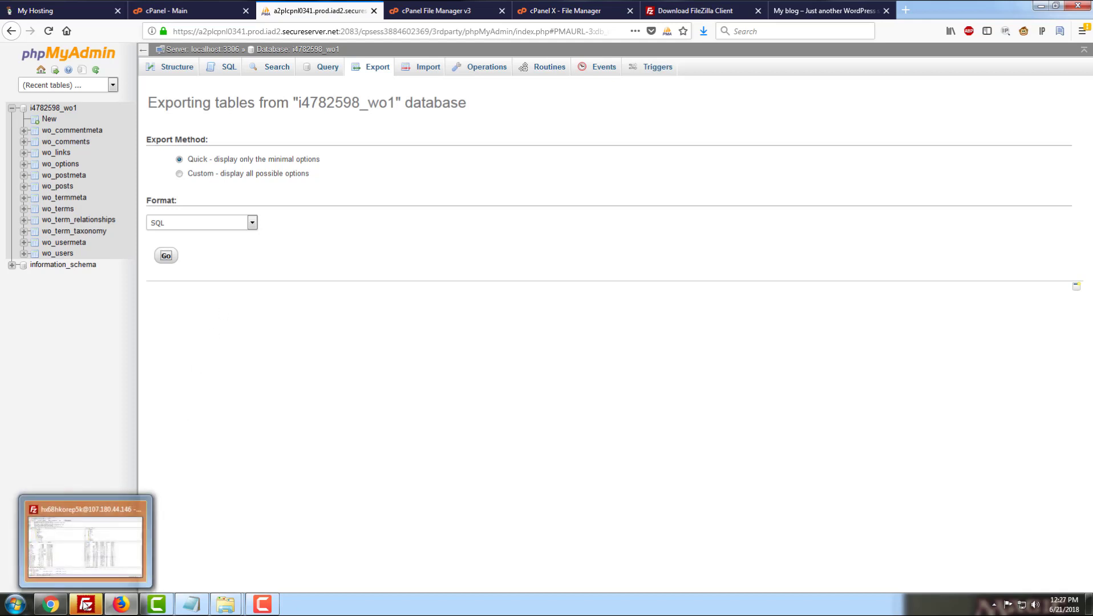
{"action": "mouse_move", "coordinate": [232, 610]}
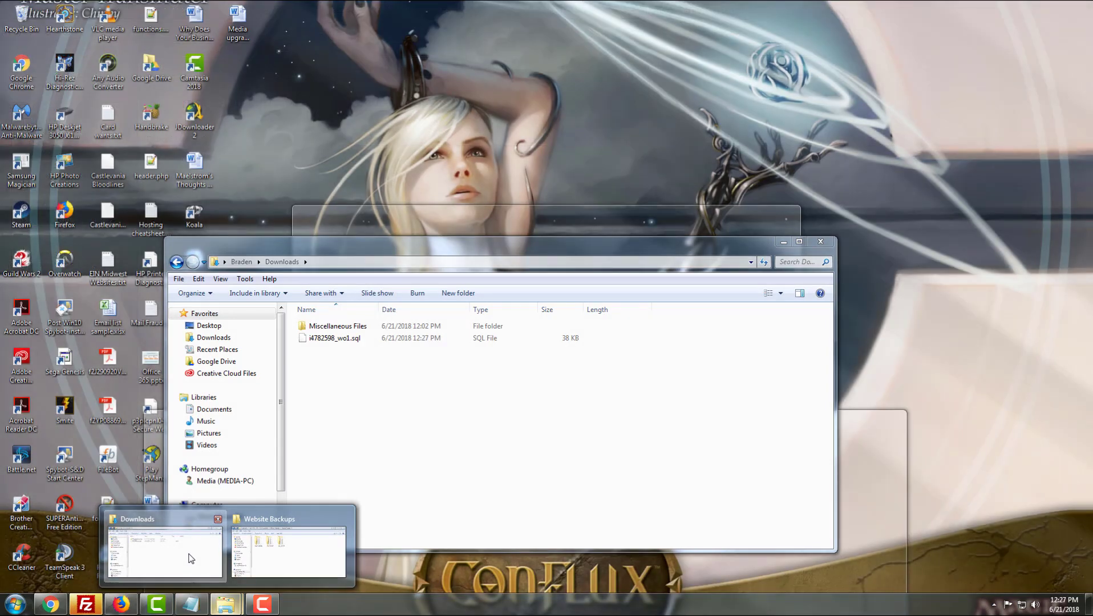
{"action": "left_click", "coordinate": [190, 558]}
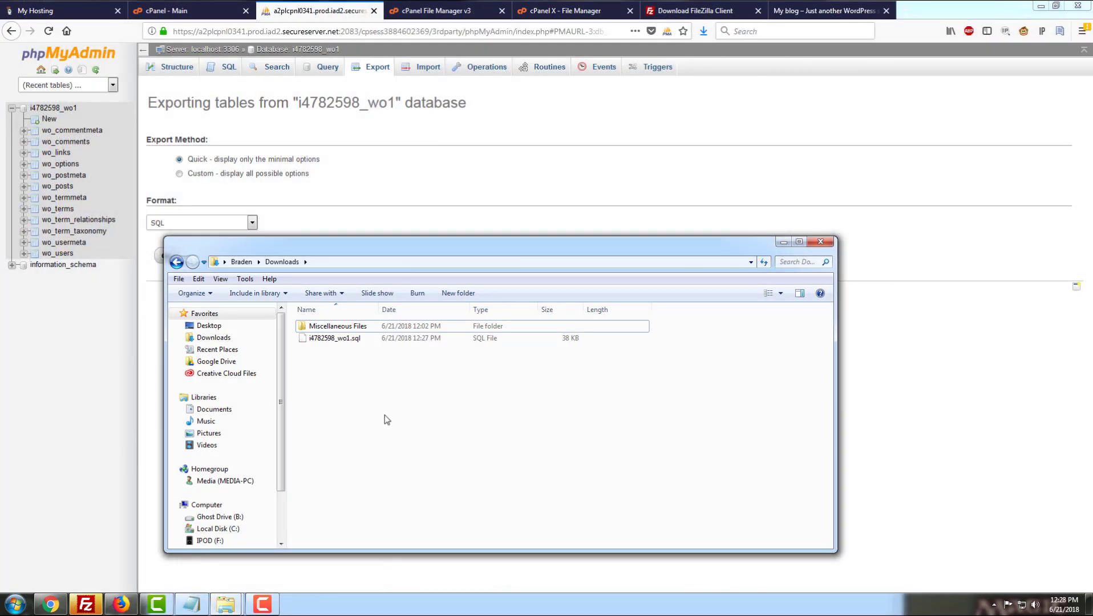
{"action": "left_click", "coordinate": [360, 340]}
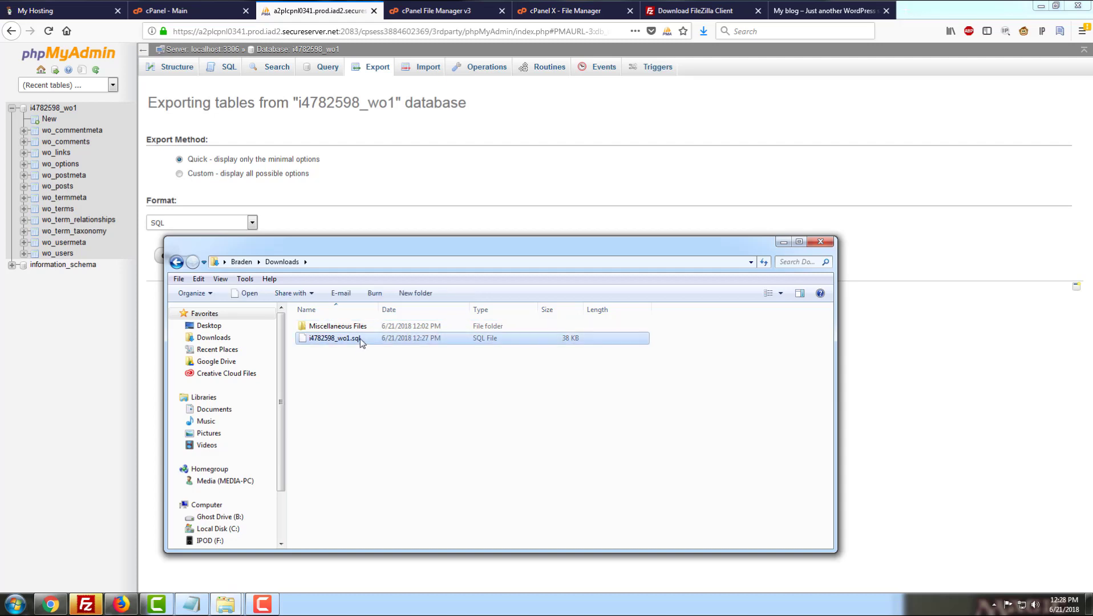
{"action": "right_click", "coordinate": [360, 340]}
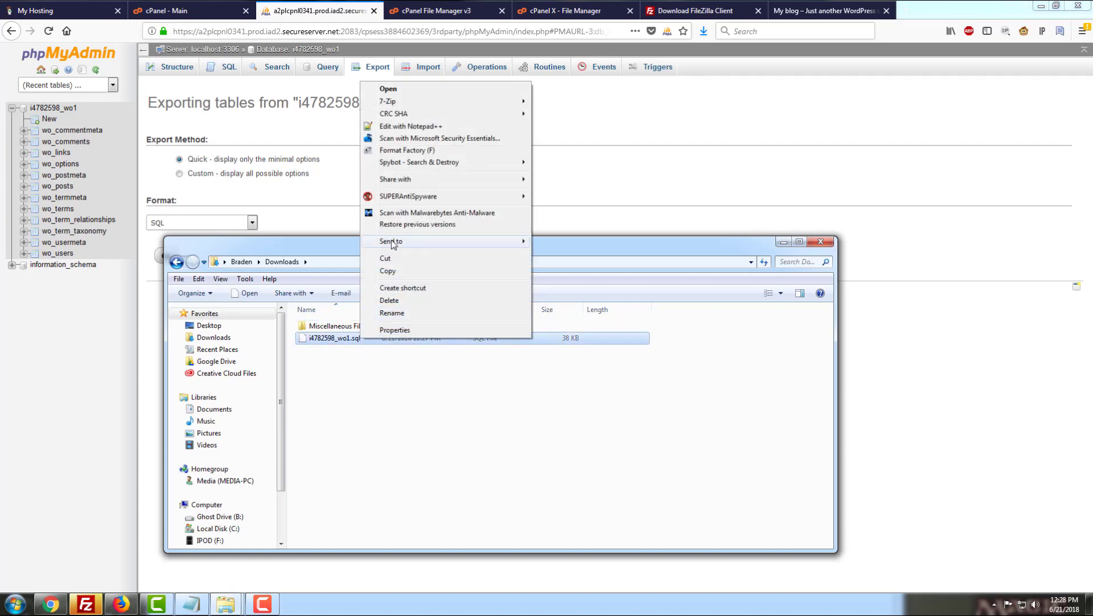
{"action": "left_click", "coordinate": [393, 259]}
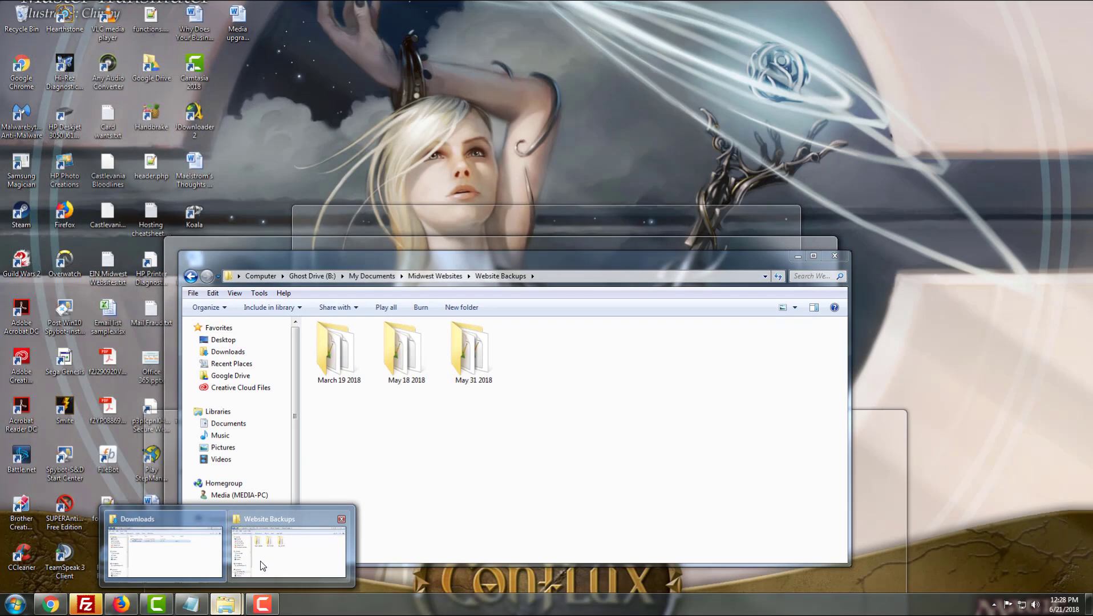
{"action": "left_click", "coordinate": [289, 543]}
{"action": "key", "text": "ctrl+v"}
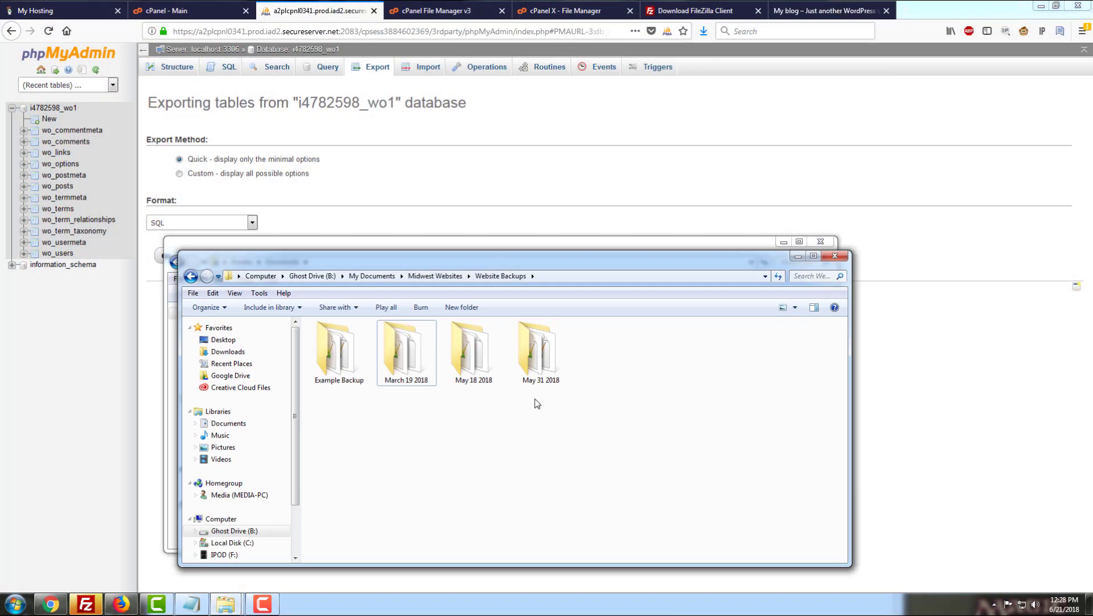
{"action": "left_click", "coordinate": [343, 363]}
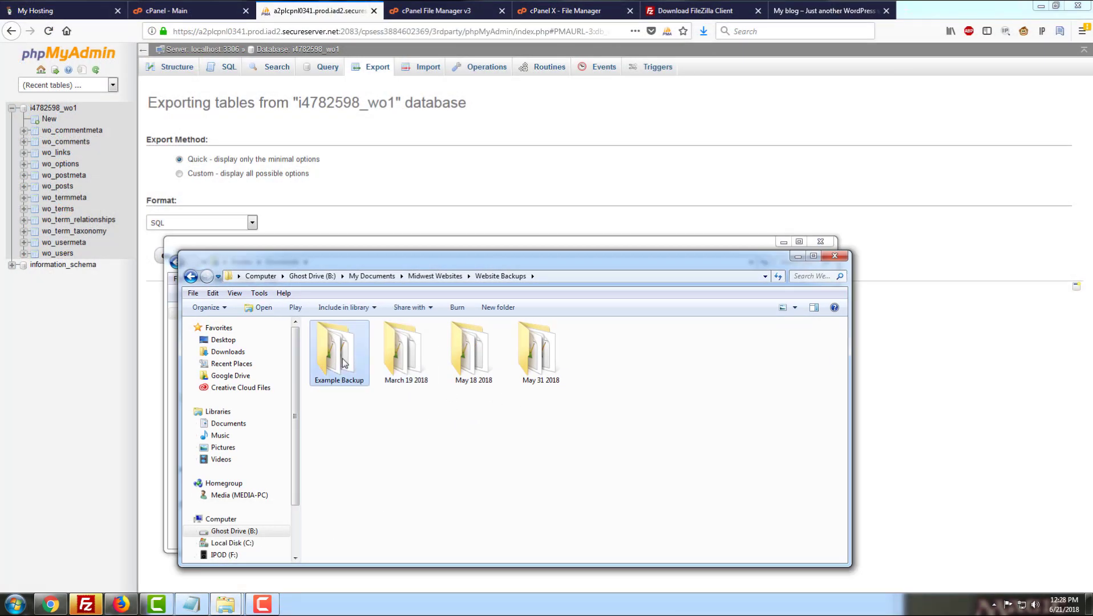
{"action": "double_click", "coordinate": [343, 363]}
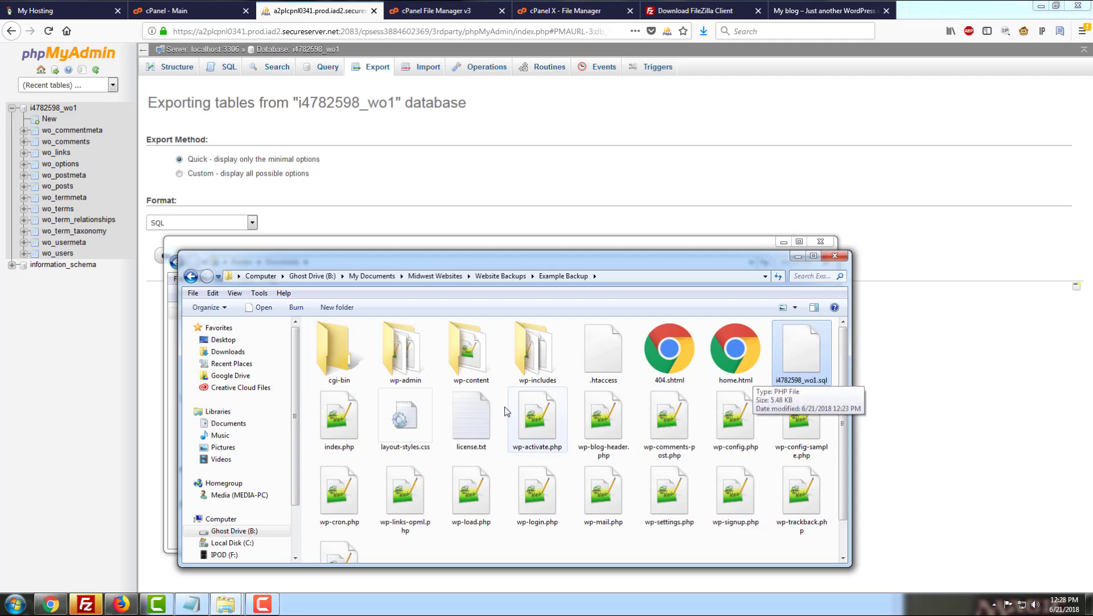
{"action": "right_click", "coordinate": [305, 395]}
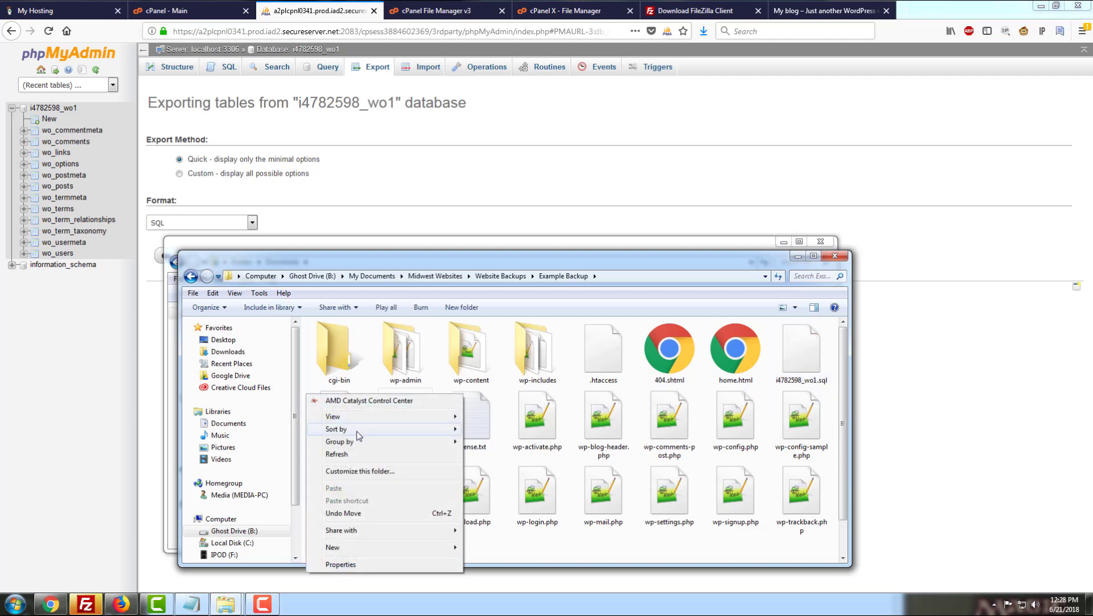
{"action": "right_click", "coordinate": [308, 390]}
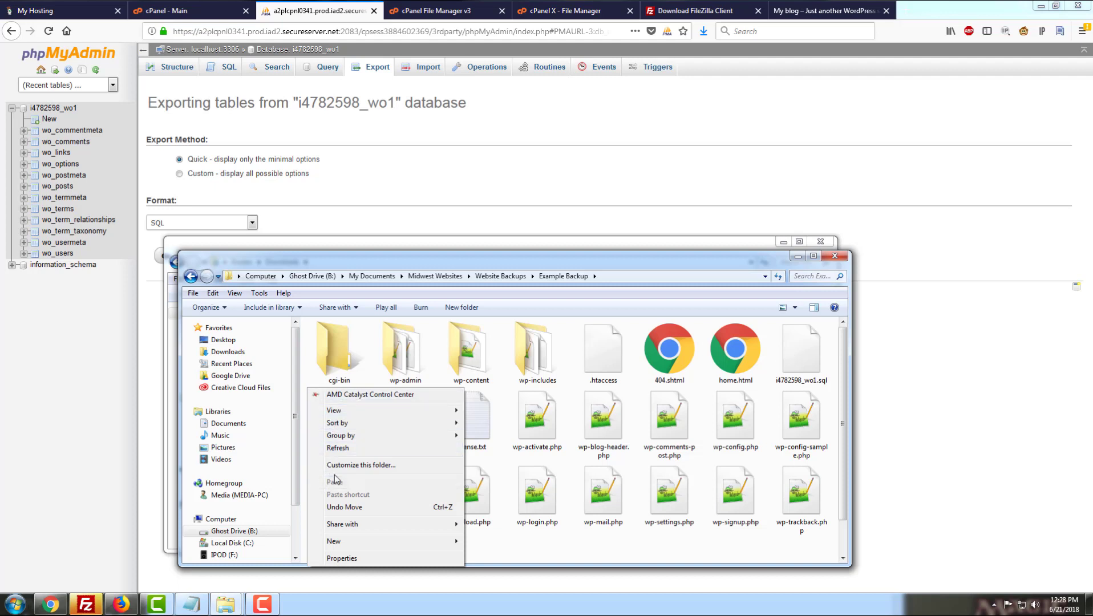
{"action": "left_click", "coordinate": [136, 413]}
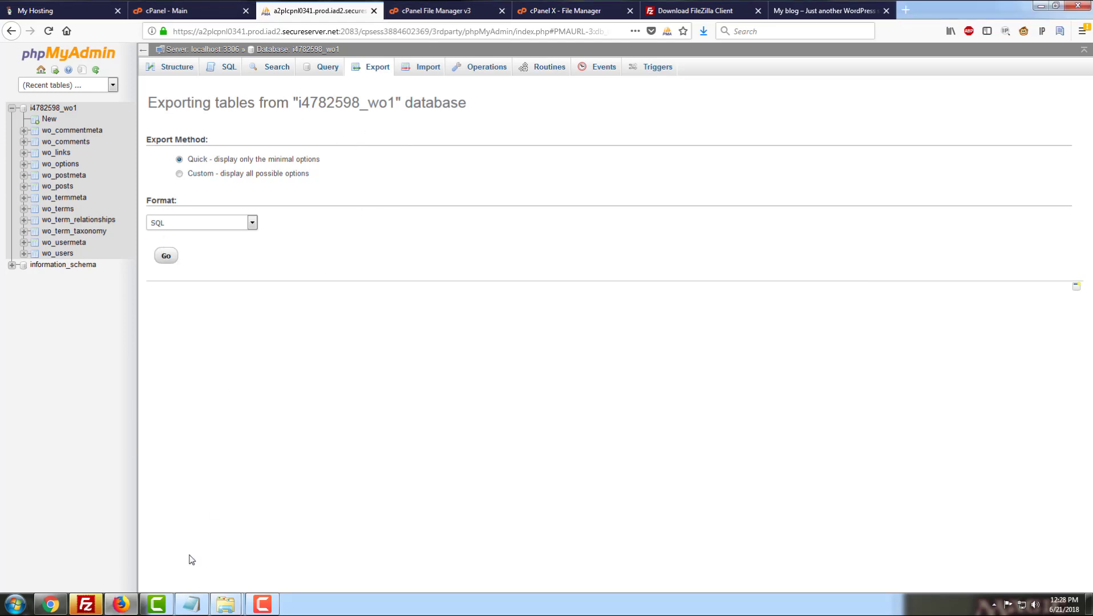
Step: Switch to FileZilla and resolve the file conflict for class-IXR-value.php by overwriting the existing local copy
{"action": "left_click", "coordinate": [86, 604]}
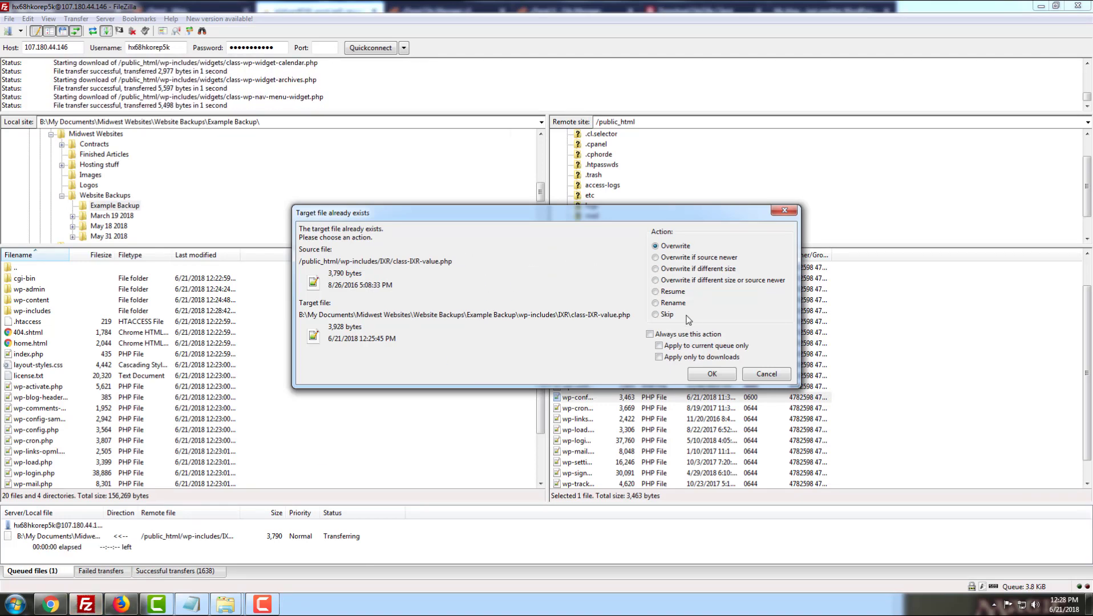
{"action": "left_click", "coordinate": [712, 374]}
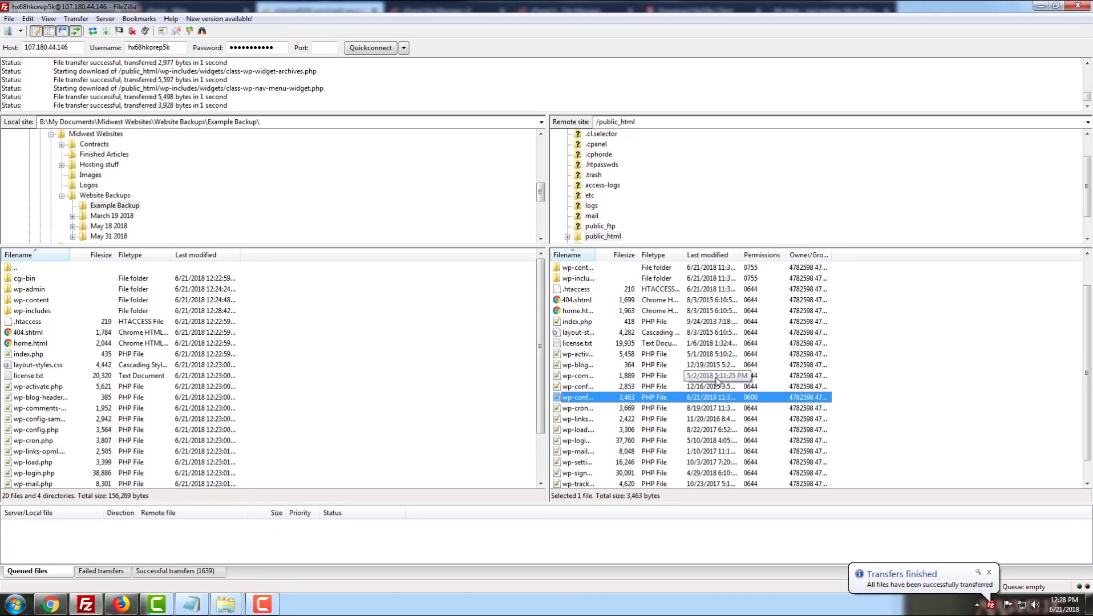
Step: Look over the downloaded files in Example Backup against public_html, clear the local selection and refresh the listings to check for the SQL file
{"action": "scroll", "coordinate": [605, 372], "scroll_direction": "up", "scroll_amount": 1}
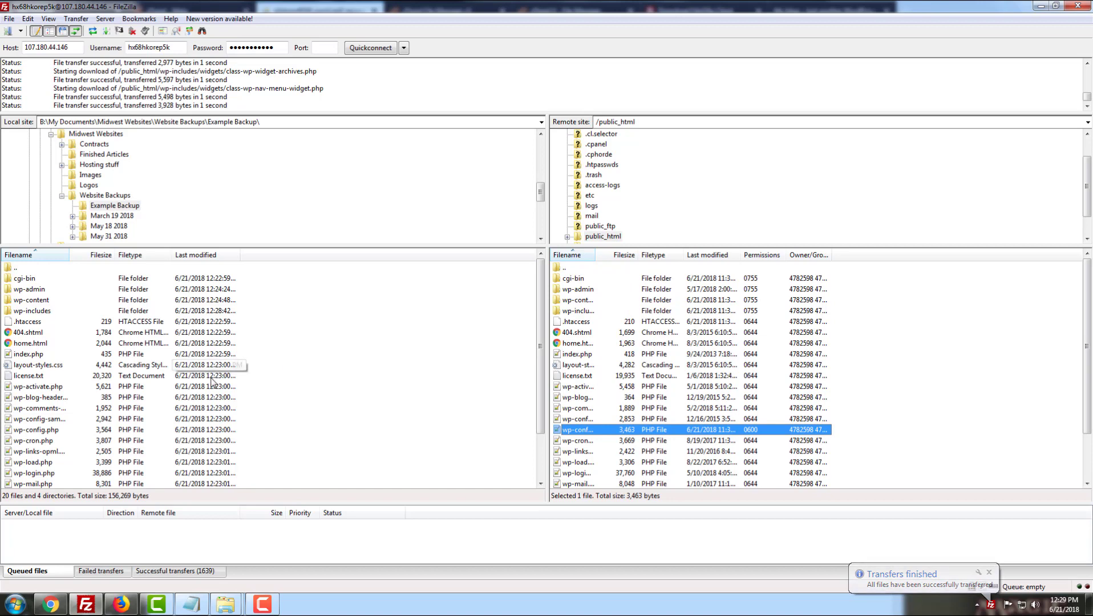
{"action": "scroll", "coordinate": [214, 382], "scroll_direction": "down", "scroll_amount": 2}
{"action": "left_click", "coordinate": [64, 451]}
{"action": "scroll", "coordinate": [74, 434], "scroll_direction": "down", "scroll_amount": 2}
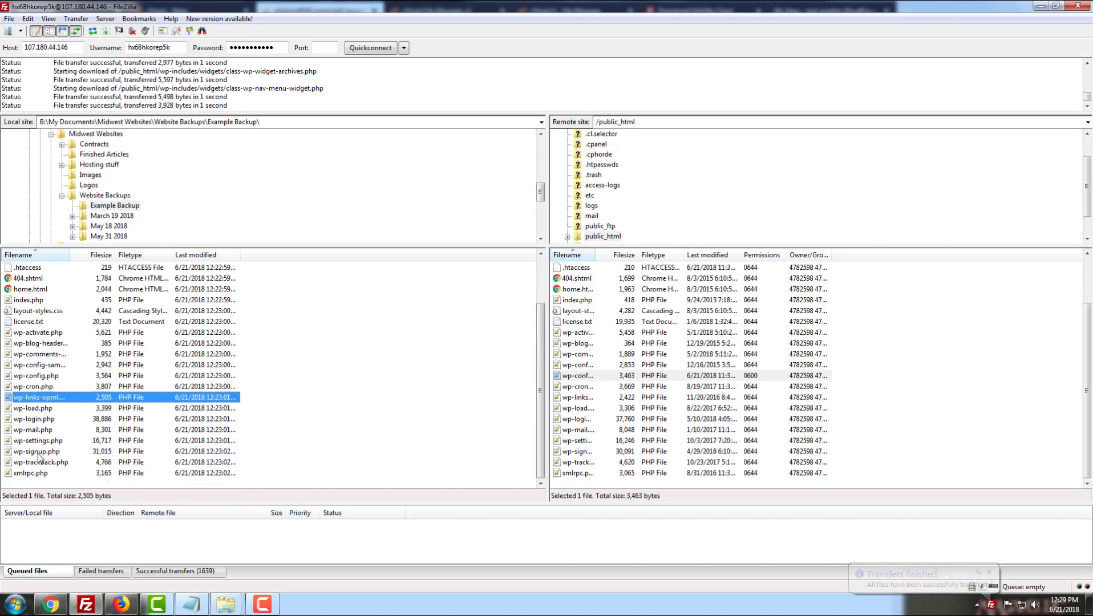
{"action": "scroll", "coordinate": [82, 414], "scroll_direction": "up", "scroll_amount": 2}
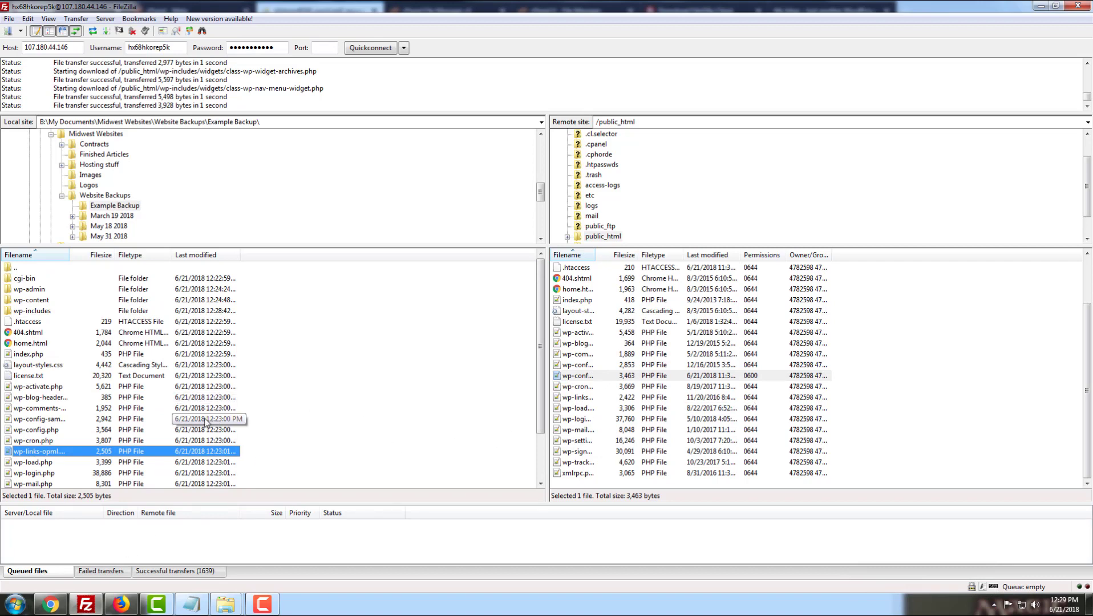
{"action": "scroll", "coordinate": [210, 422], "scroll_direction": "down", "scroll_amount": 1}
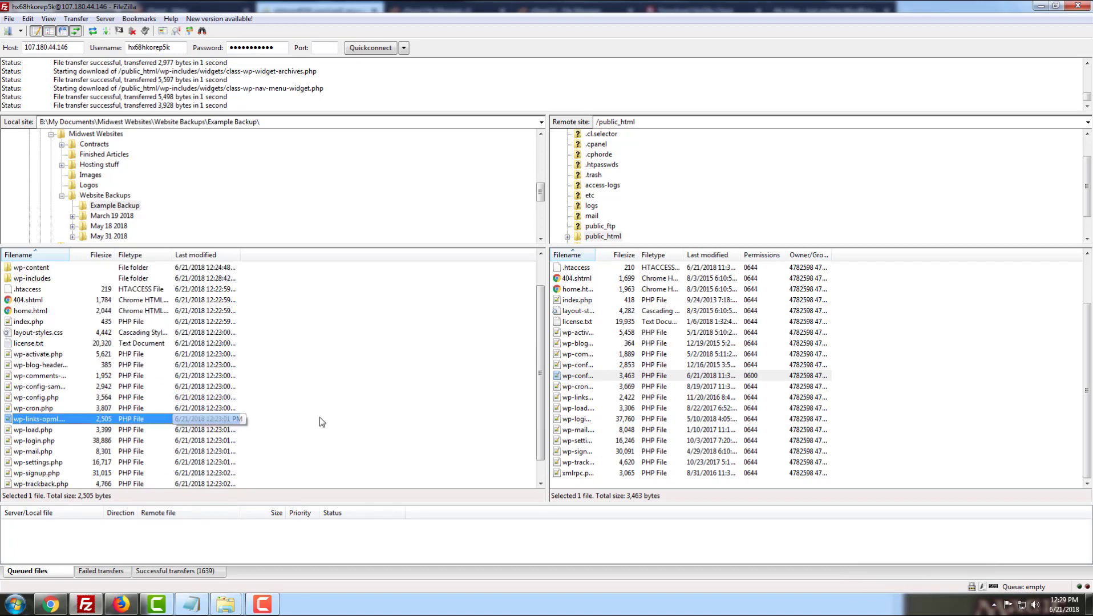
{"action": "left_click", "coordinate": [382, 393]}
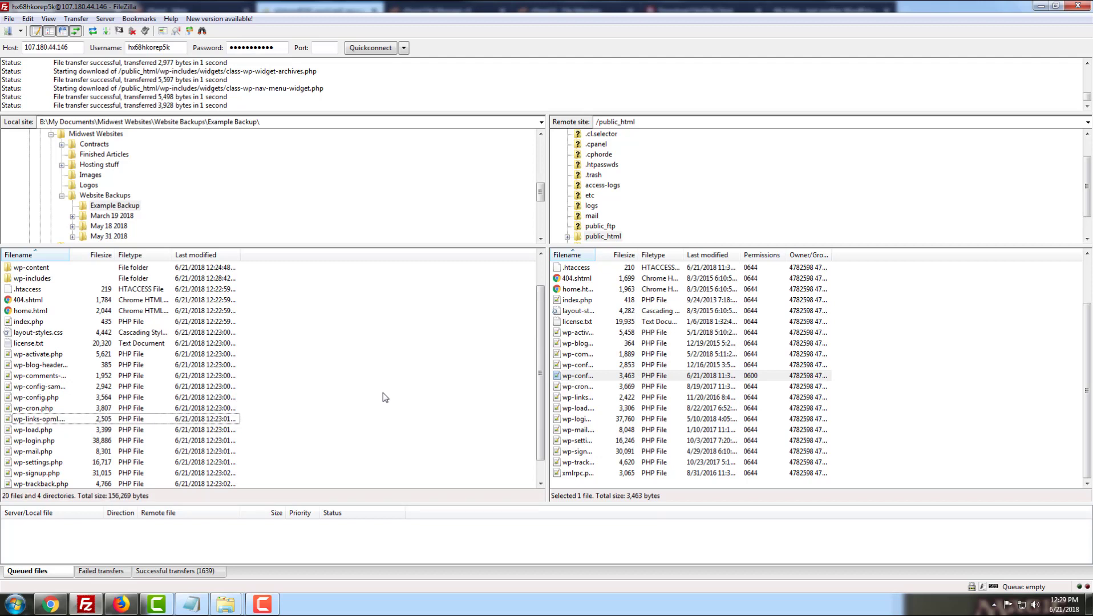
{"action": "key", "text": "F5"}
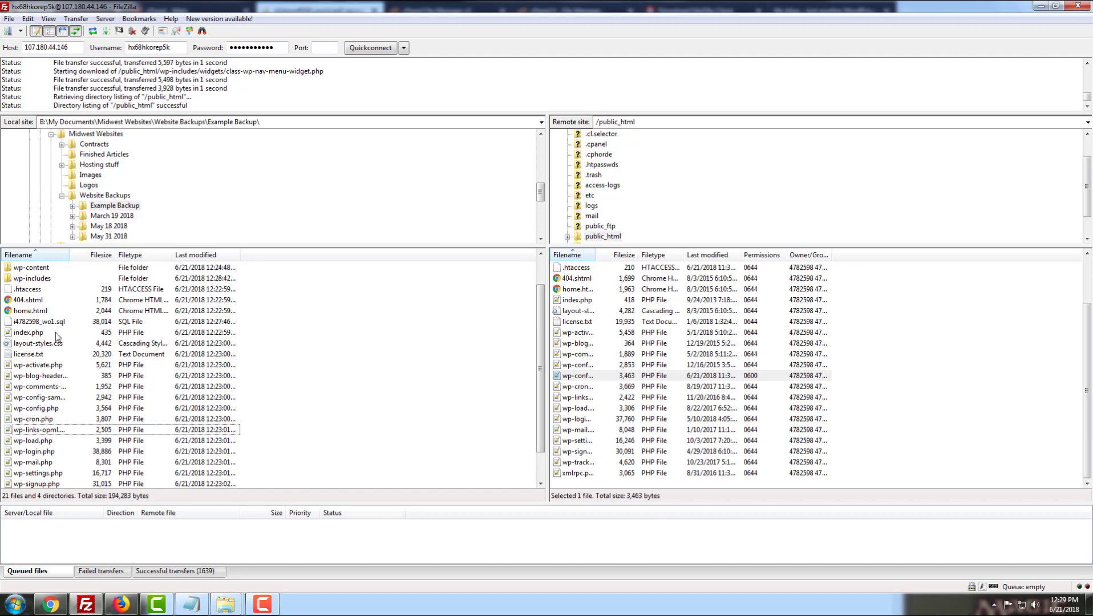
{"action": "scroll", "coordinate": [297, 425], "scroll_direction": "up", "scroll_amount": 1}
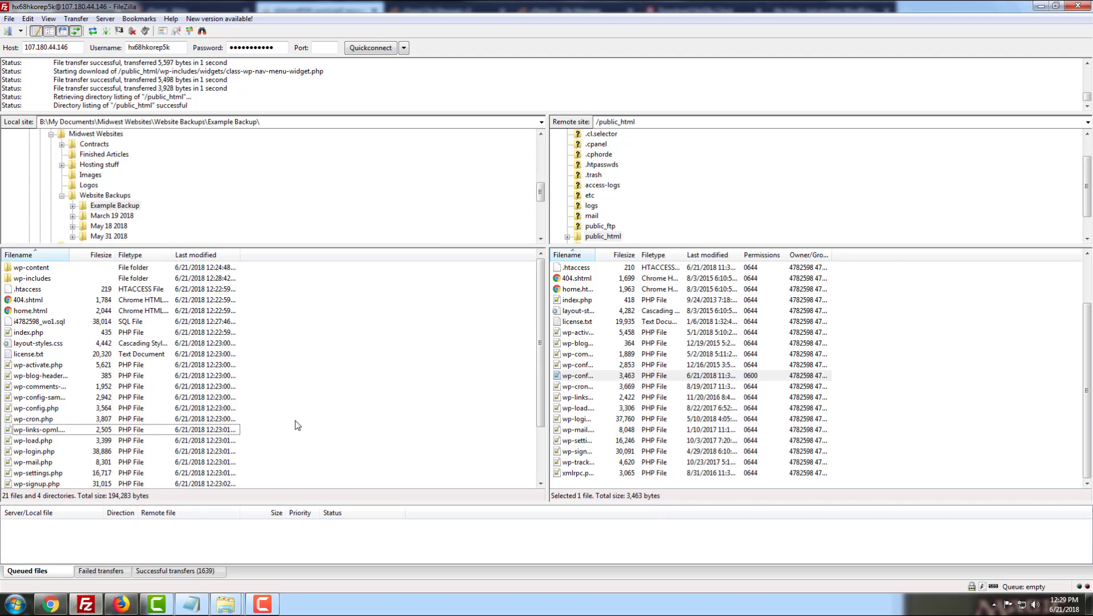